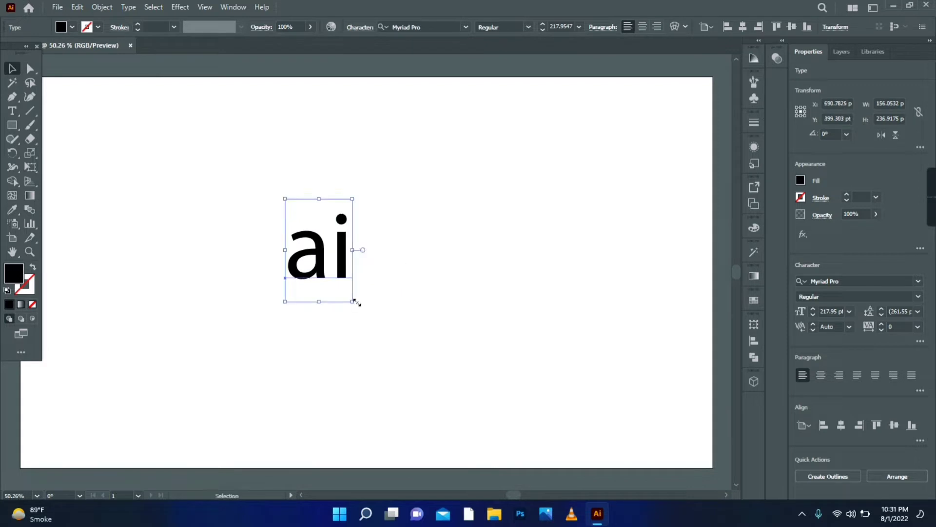
Enlarge the "ai" text to about 325 pt and set it in all caps
left_click_drag(356, 303, 339, 226)
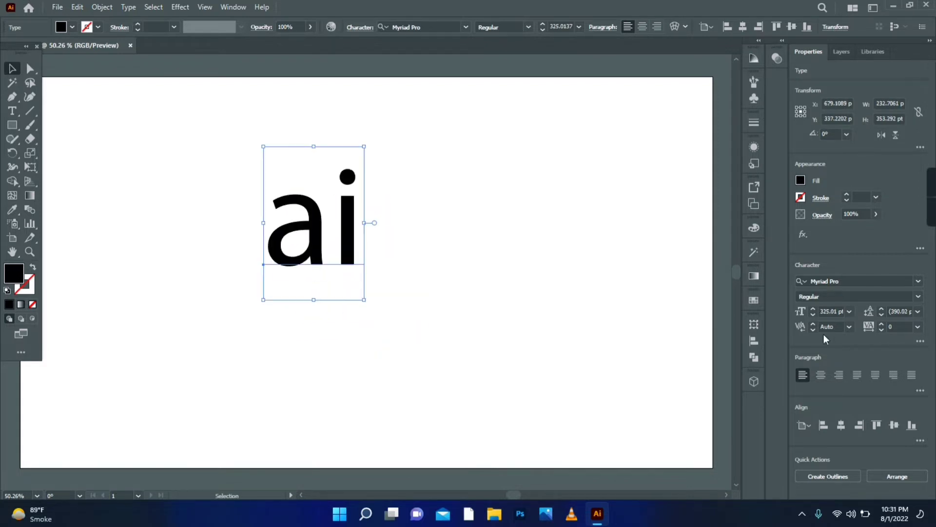
left_click(921, 342)
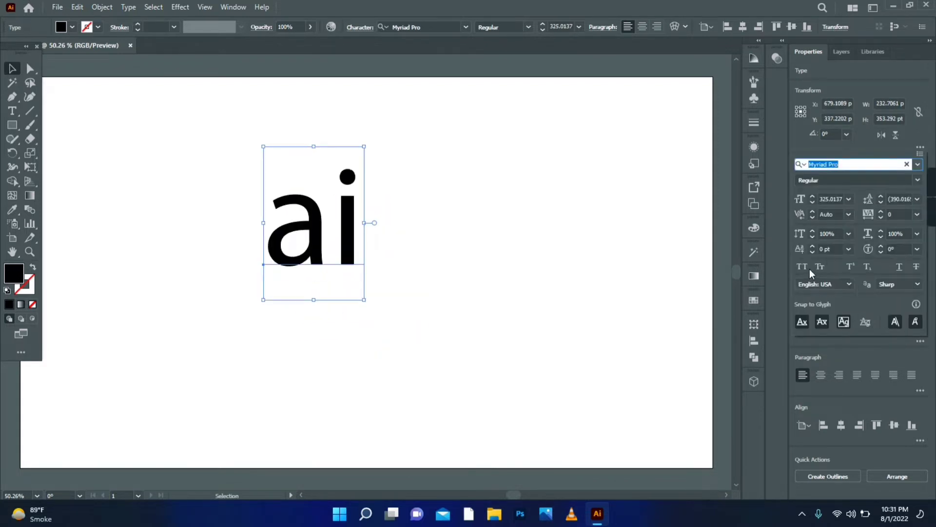
left_click(802, 267)
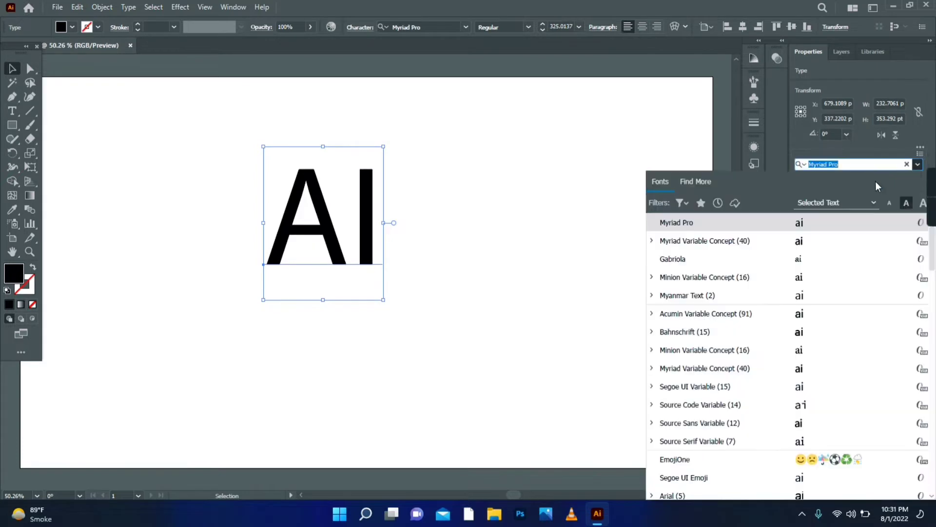
Change the text's font to Arial in the Black style and move it slightly down and to the right
left_click(918, 164)
left_click(692, 223)
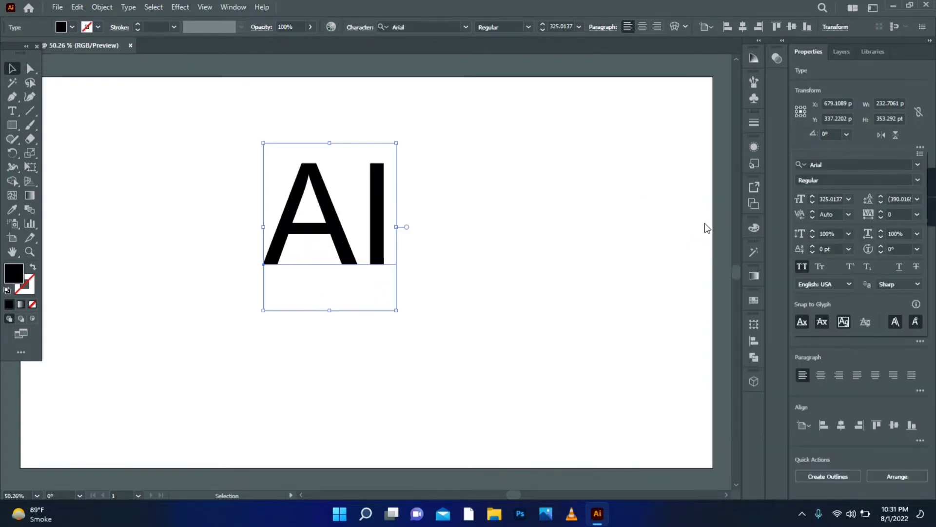
left_click(919, 181)
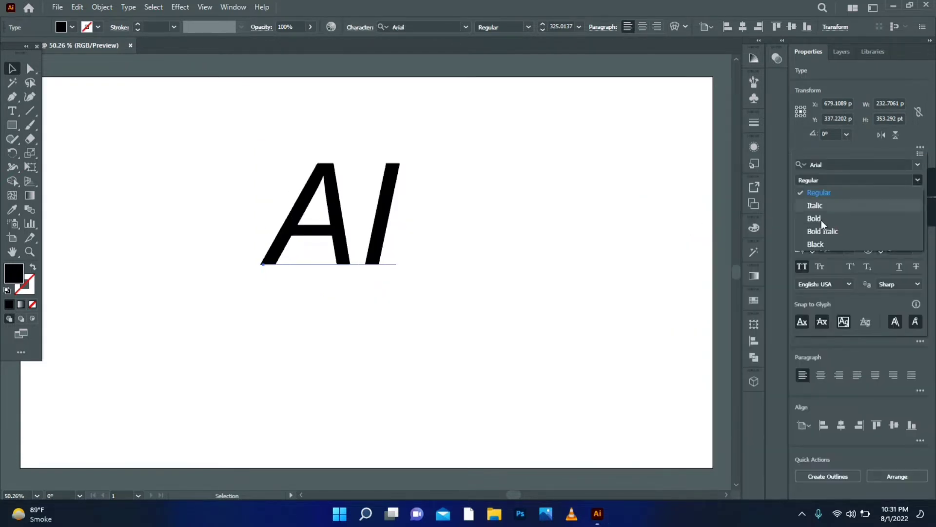
left_click(806, 241)
left_click_drag(408, 242, 419, 257)
Fill the "AI" text with the purple-magenta color C144BE
double_click(14, 274)
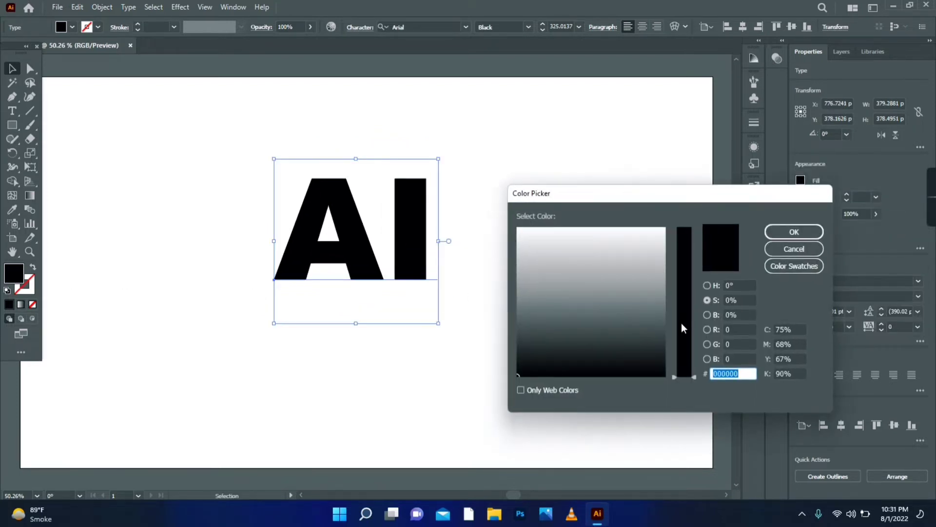
left_click_drag(682, 328, 642, 262)
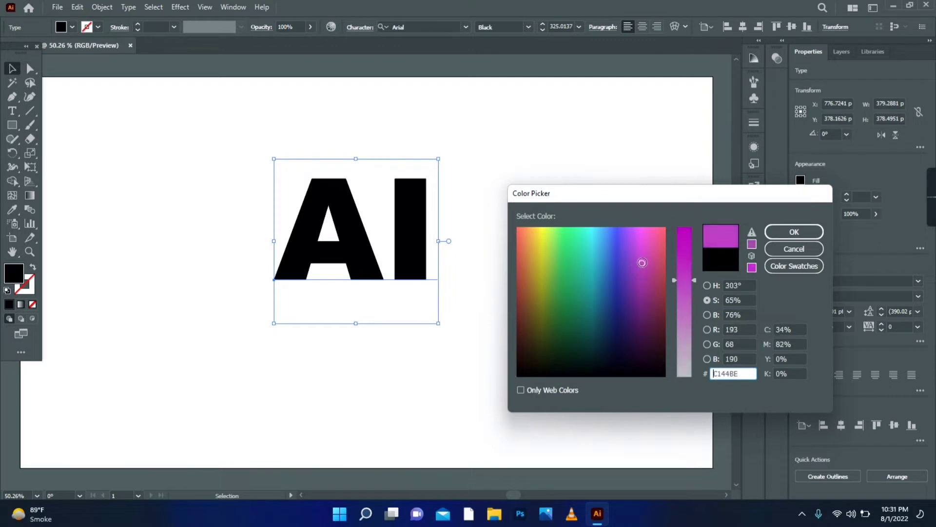
left_click(794, 232)
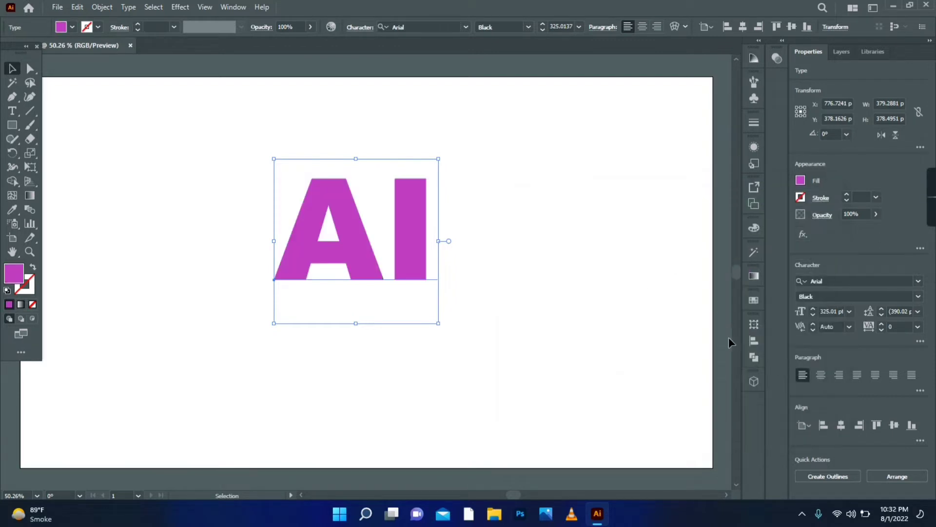
Apply a 3D Inflate effect to the "AI" text with a volume of 30% and a depth of 50 pt
left_click(180, 7)
mouse_move(239, 73)
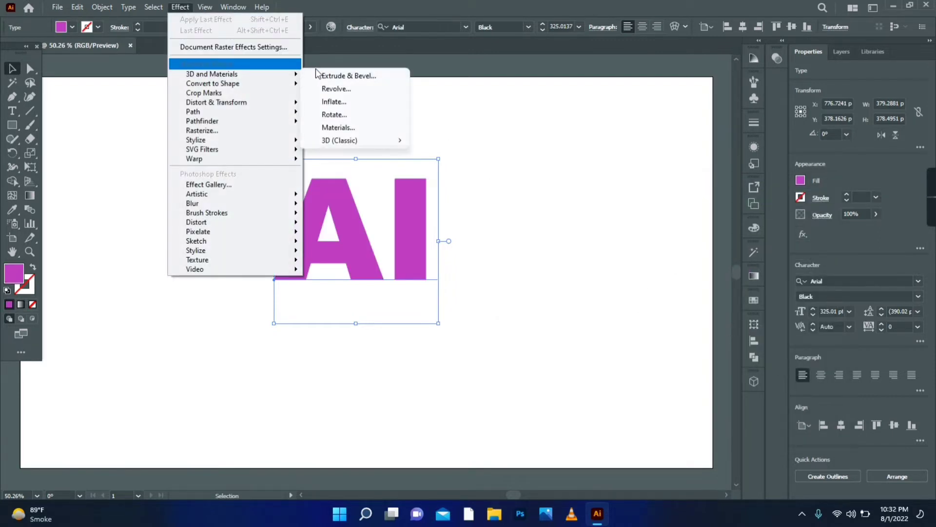
left_click(752, 383)
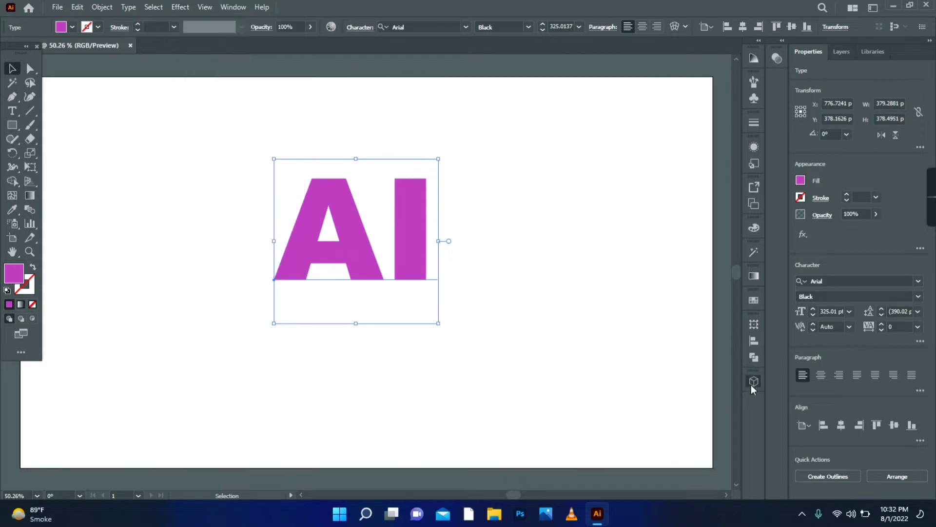
left_click(714, 286)
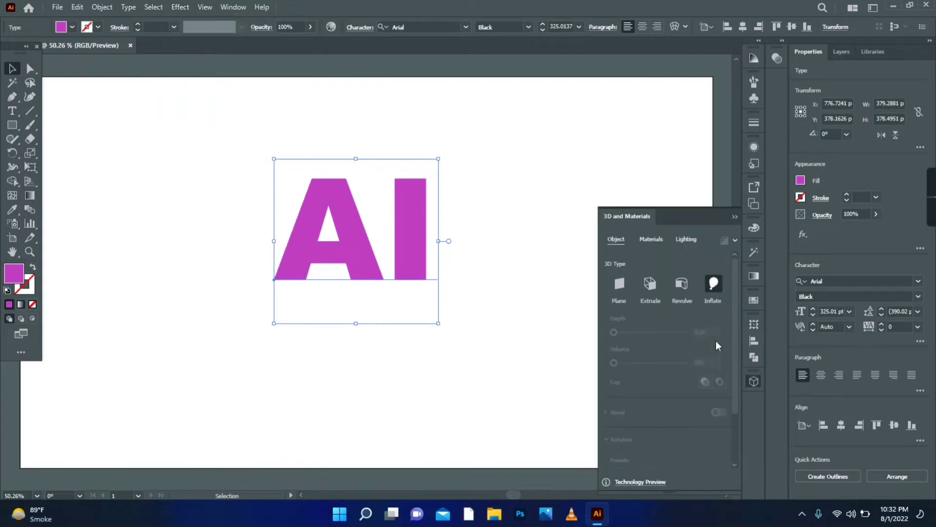
left_click(695, 361)
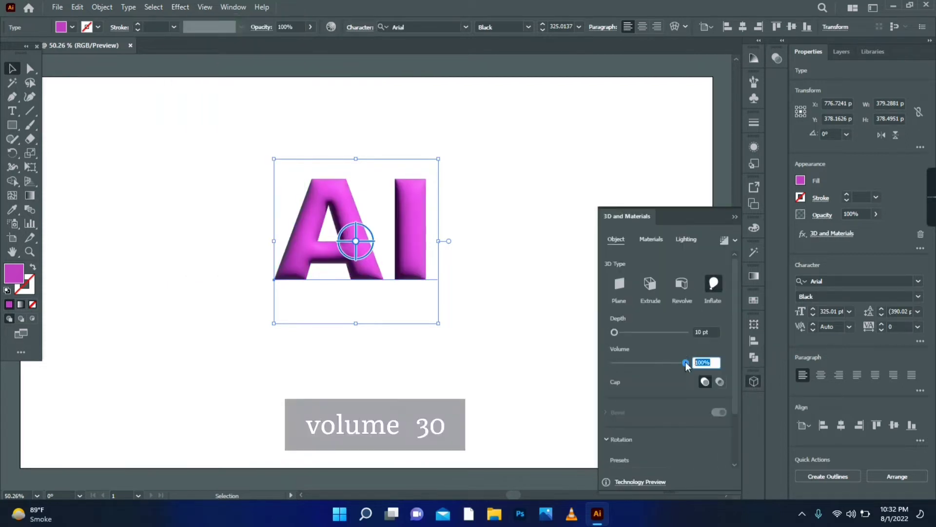
type("30")
key("Return")
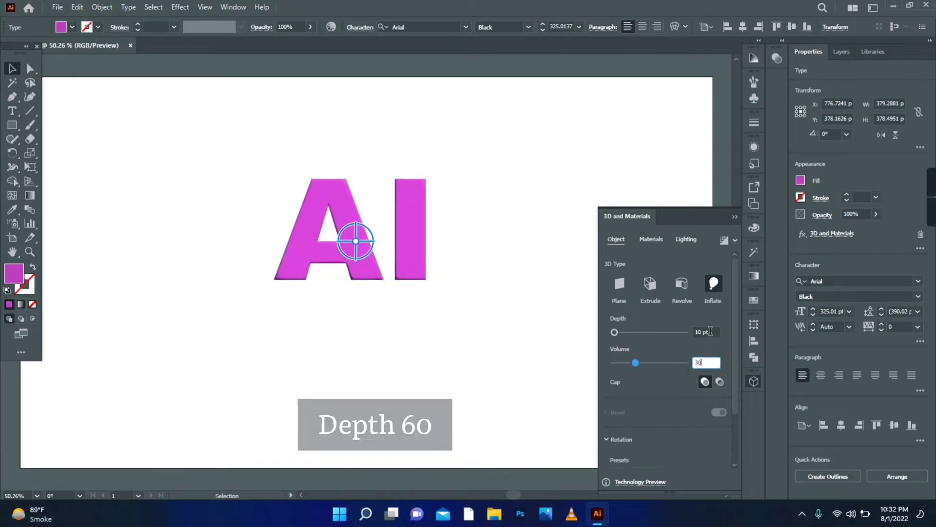
left_click(702, 332)
type("60")
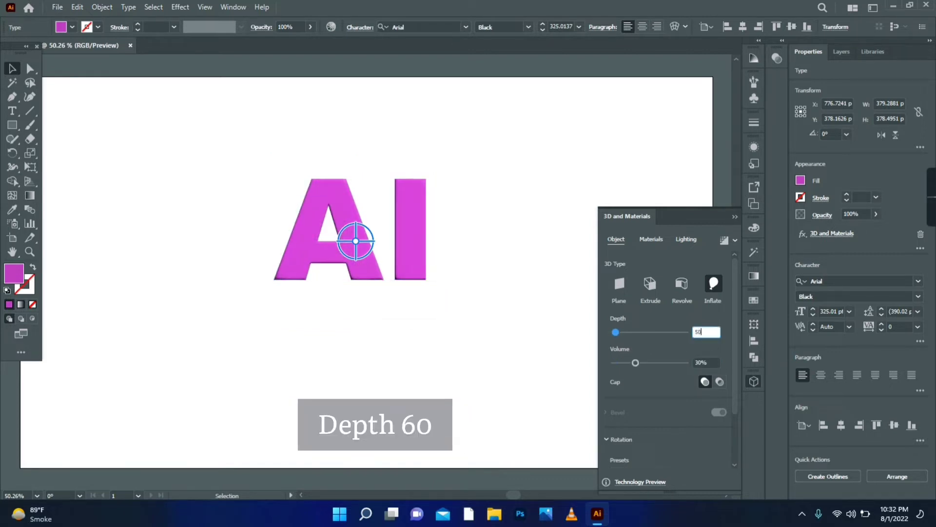
key("Return")
Rotate the 3D text with the Isometric Top preset
scroll(727, 361, "down", 3)
left_click(656, 405)
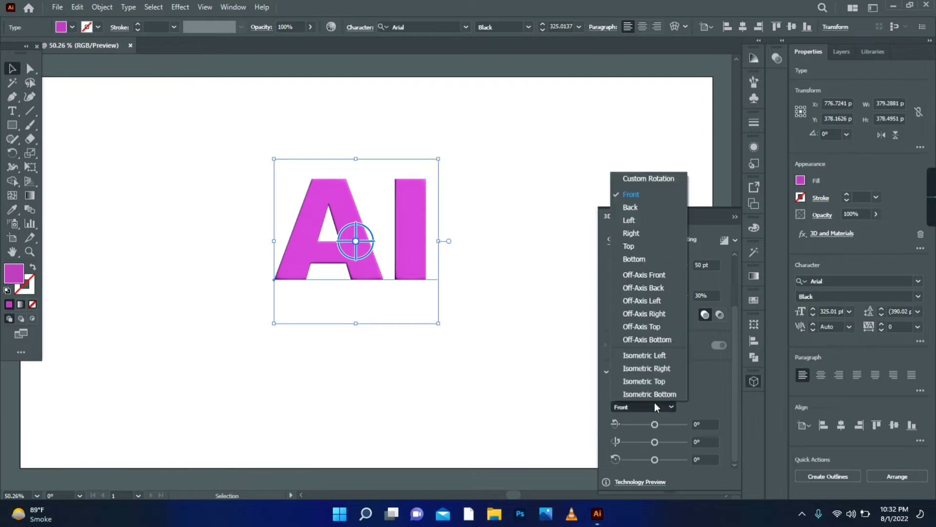
left_click(658, 380)
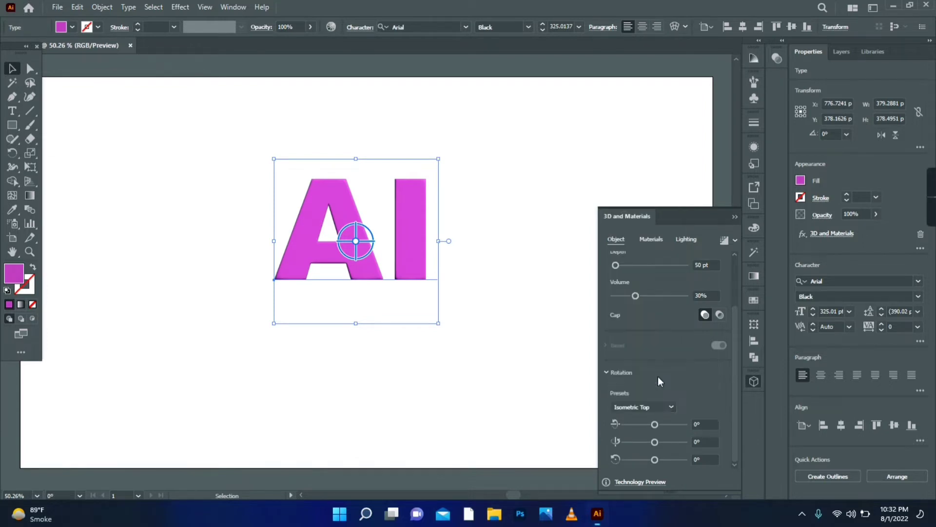
Set the inflated text's depth to 60 pt
left_click_drag(735, 361, 731, 303)
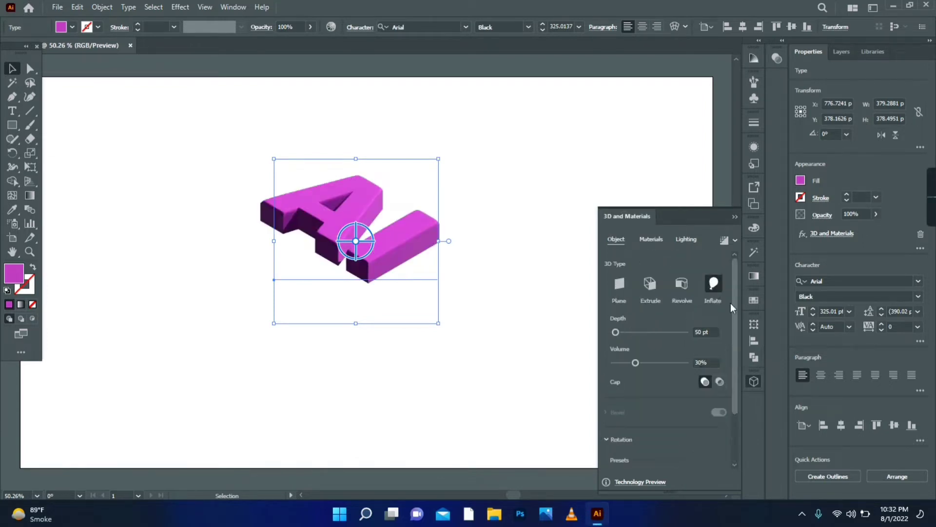
left_click(705, 332)
type("60")
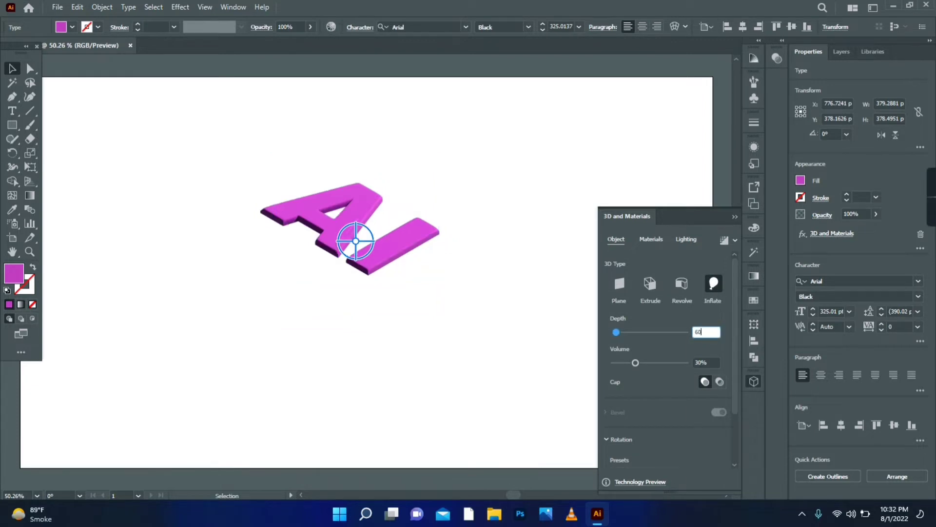
key("Return")
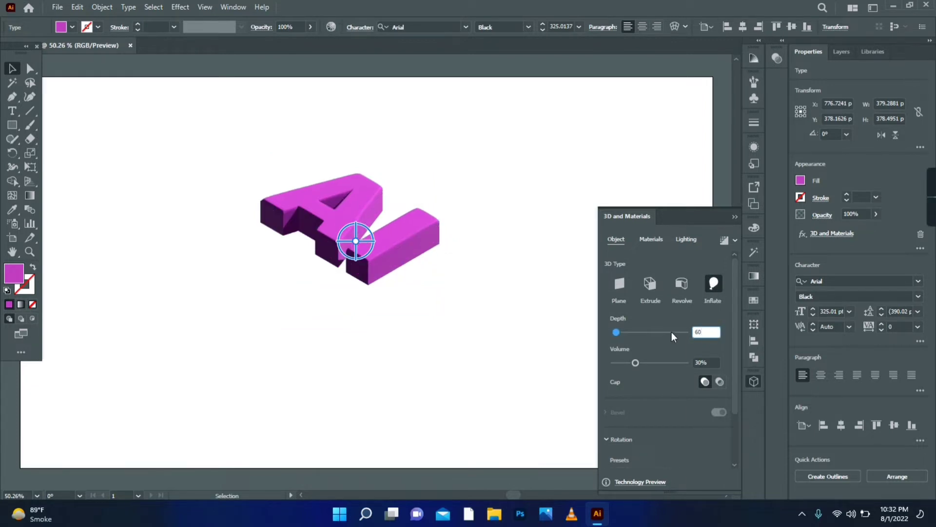
Turn on shadows in the 3D text's lighting settings
left_click(685, 240)
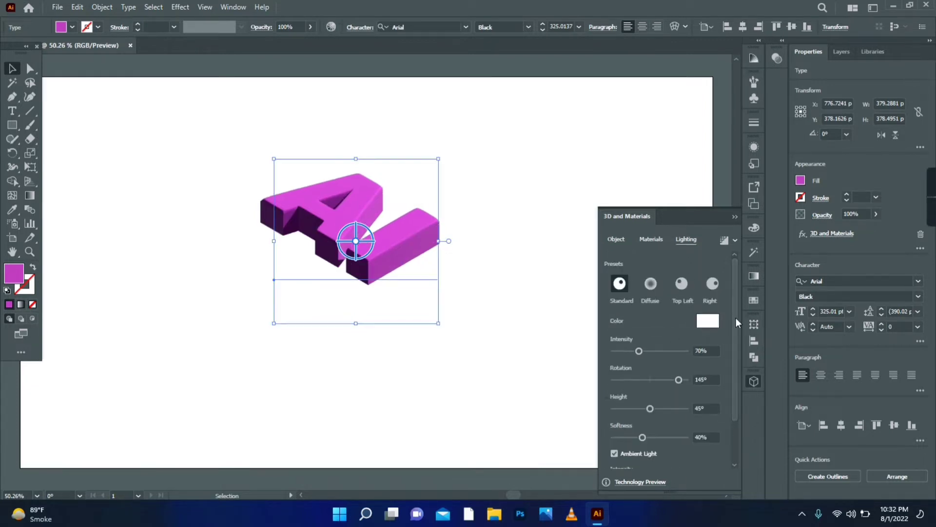
scroll(719, 395, "down", 2)
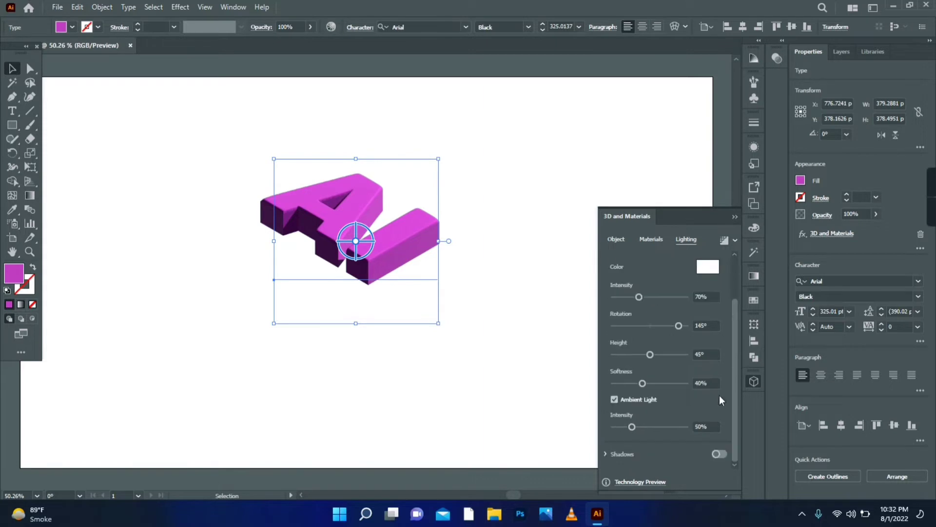
left_click(721, 454)
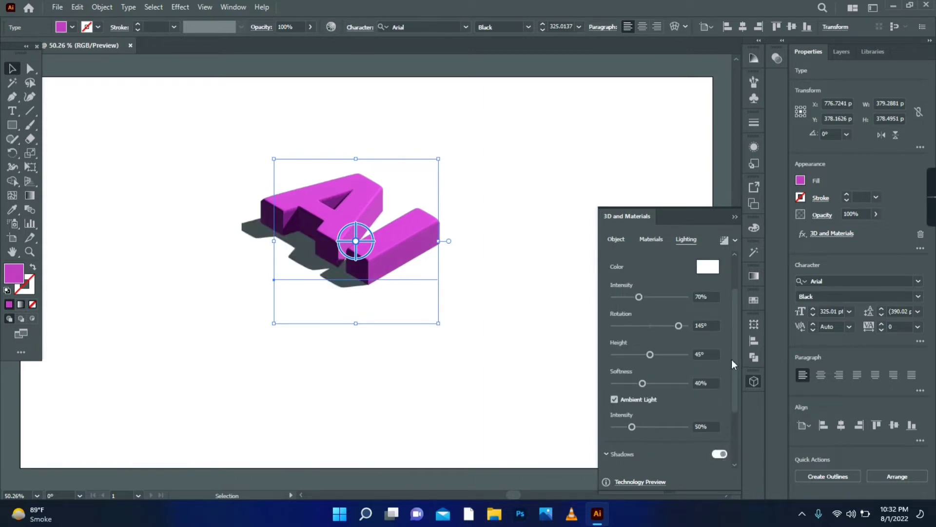
Set the light's rotation to -13°, height to 48° and intensity to 88%
scroll(734, 365, "up", 2)
left_click(645, 379)
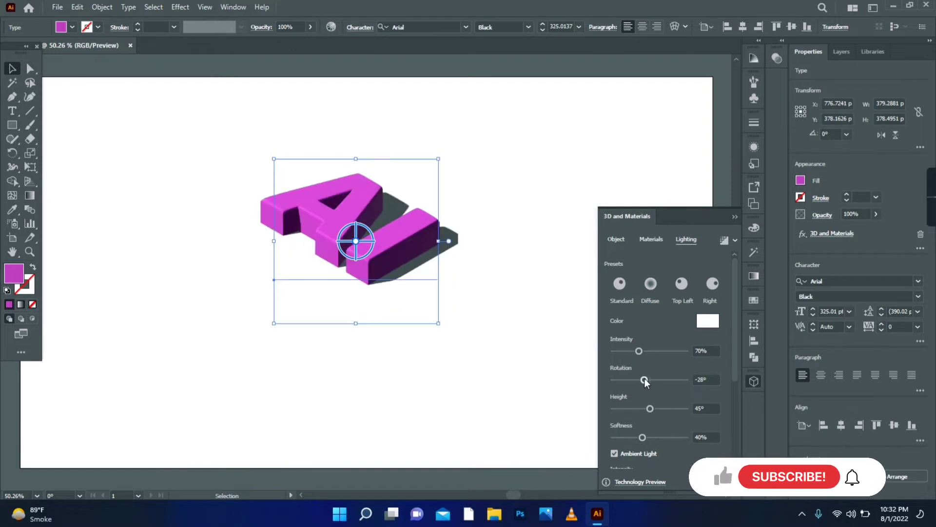
left_click_drag(645, 380, 652, 408)
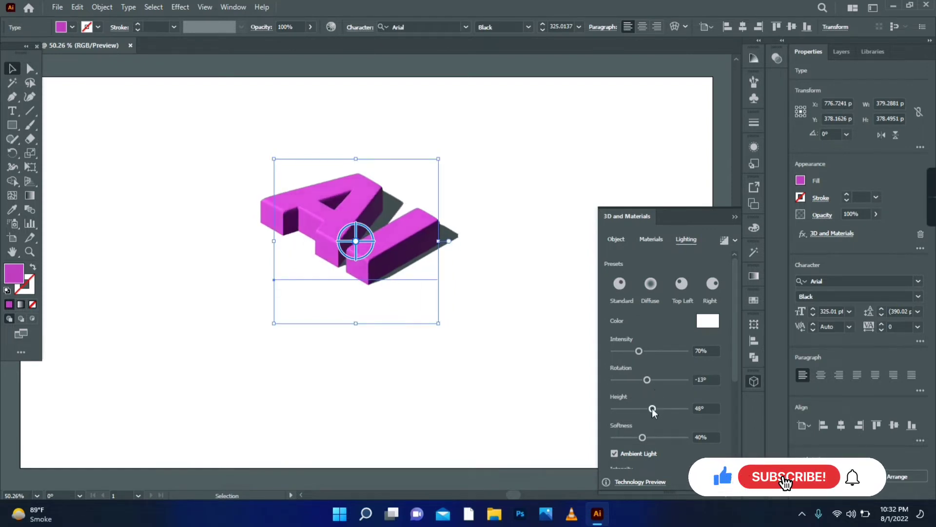
left_click_drag(638, 350, 646, 350)
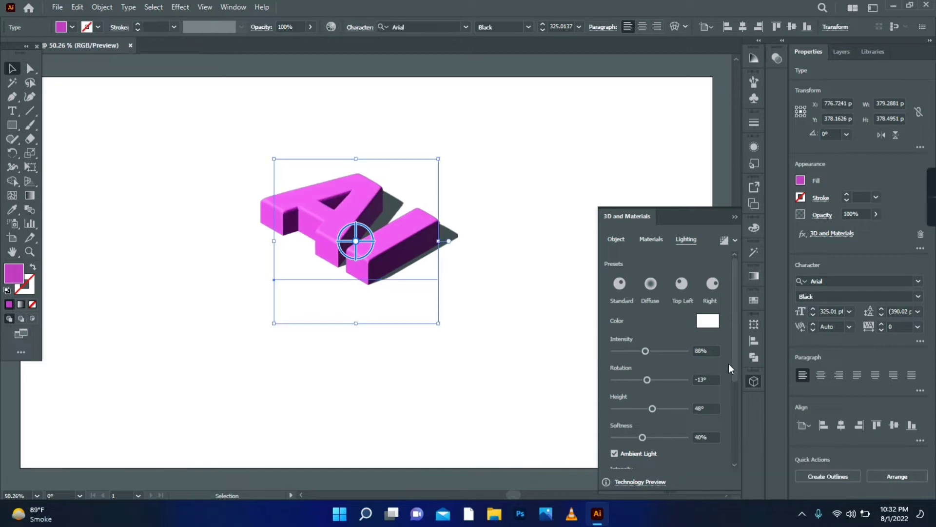
Set the light softness to 55%, the ambient light intensity to 73% and the shadow bounds to 381%
scroll(731, 356, "down", 3)
left_click_drag(643, 340, 654, 340)
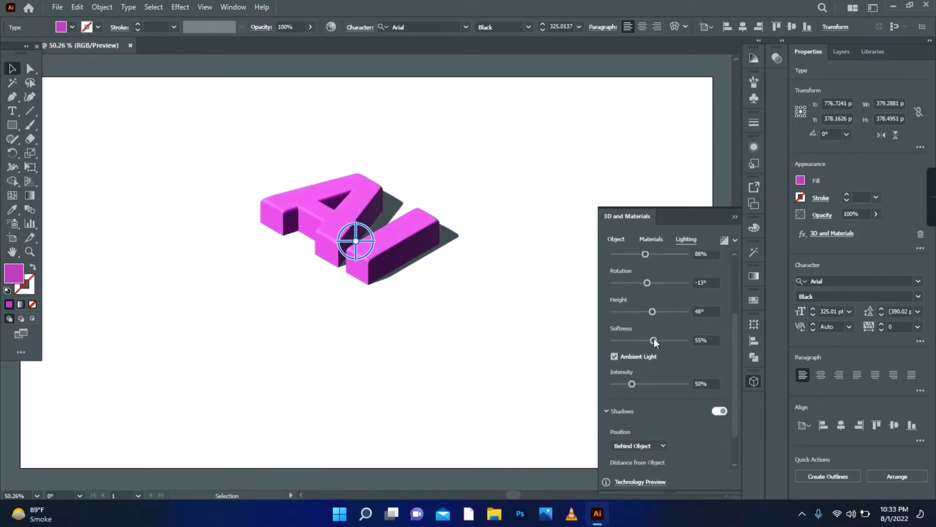
left_click_drag(632, 384, 640, 384)
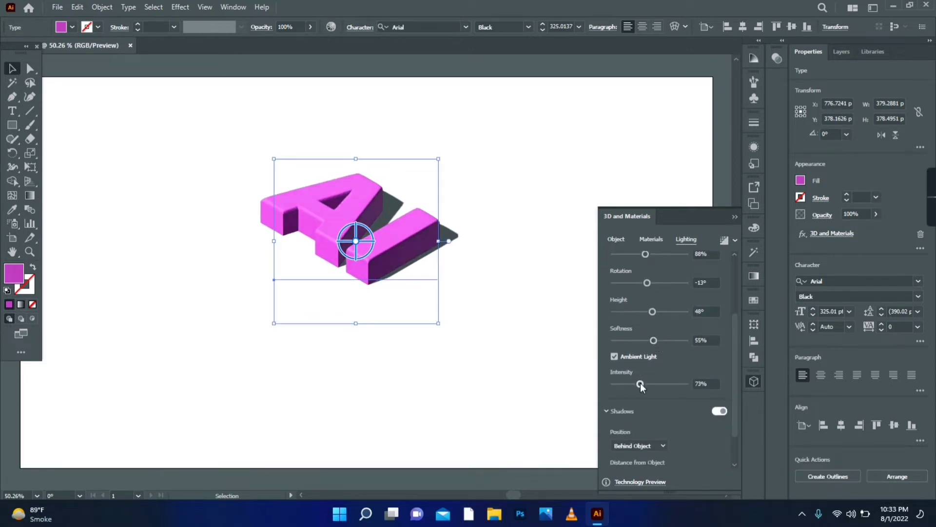
scroll(736, 347, "down", 2)
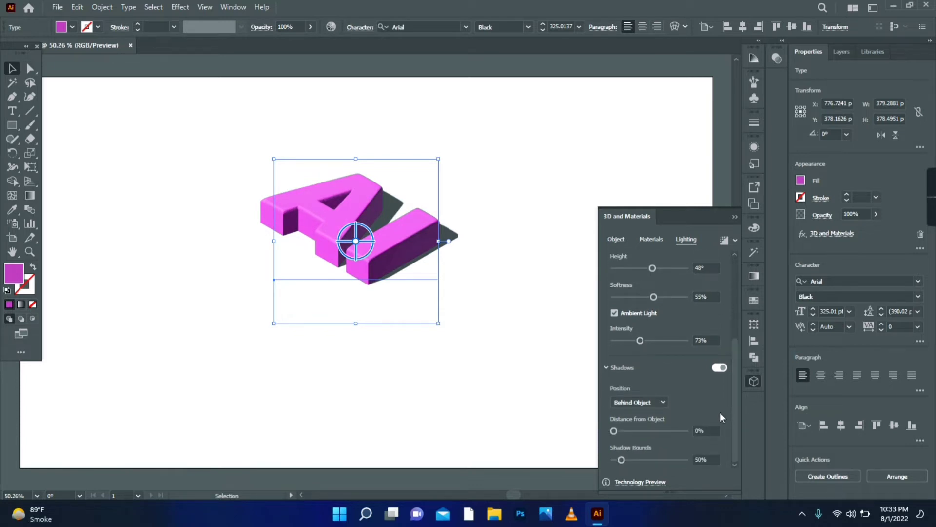
left_click(682, 460)
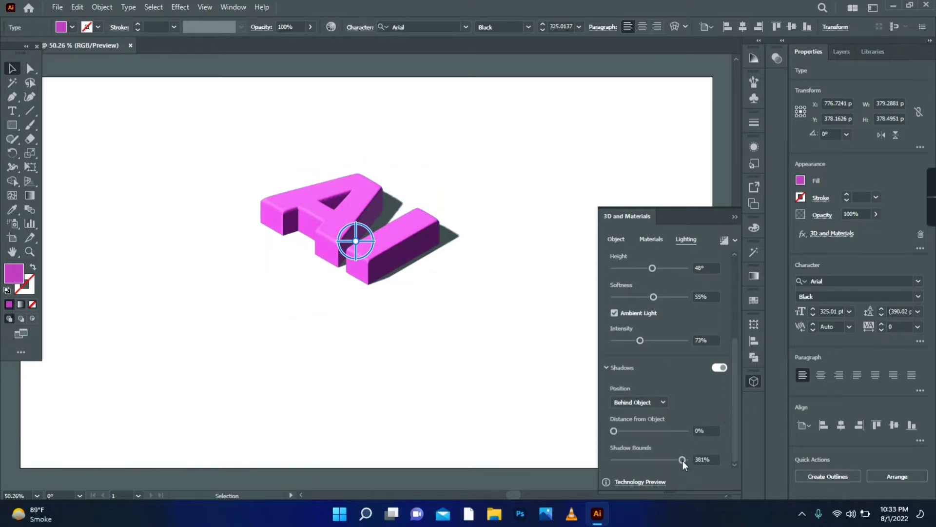
Enable ray tracing at low quality with noise reduction and render the 3D text
left_click_drag(733, 392, 728, 288)
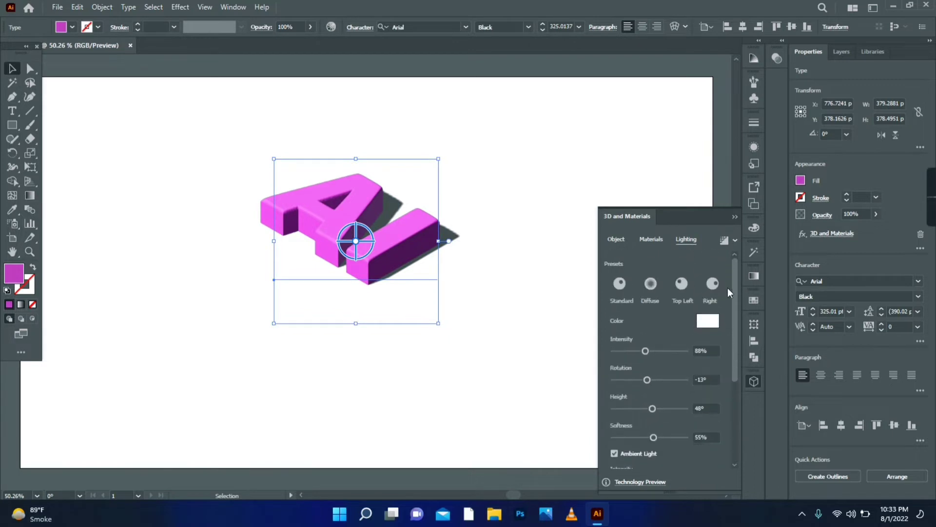
left_click(735, 240)
left_click(713, 264)
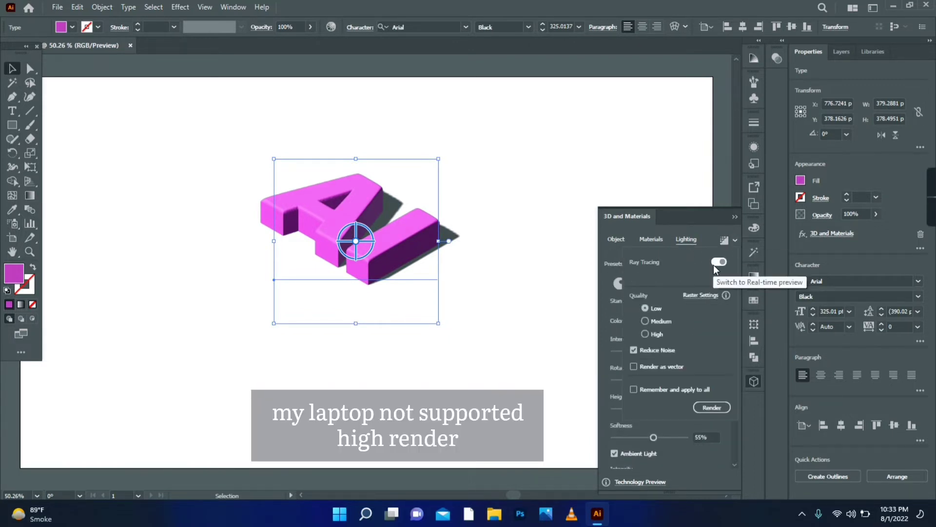
left_click(718, 407)
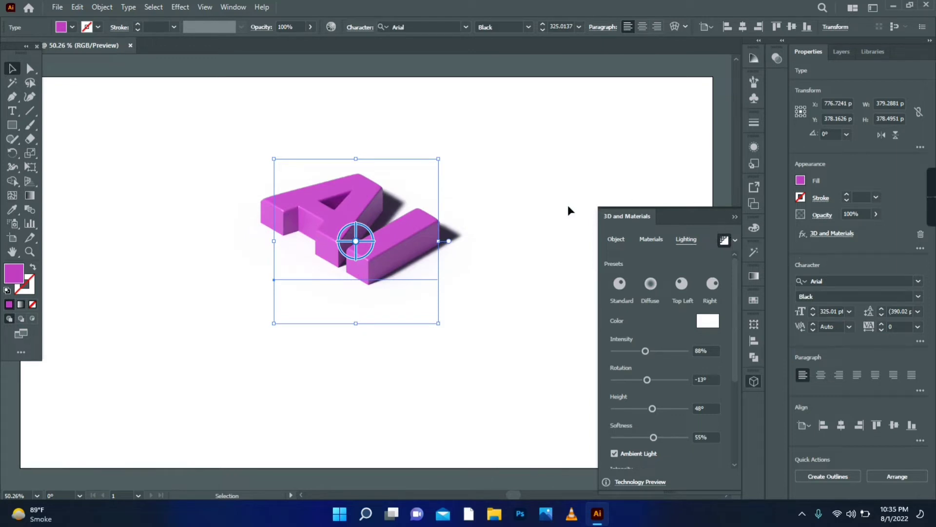
Deselect the 3D text and add a new text object reading "99" above and to the right of it
left_click(536, 223)
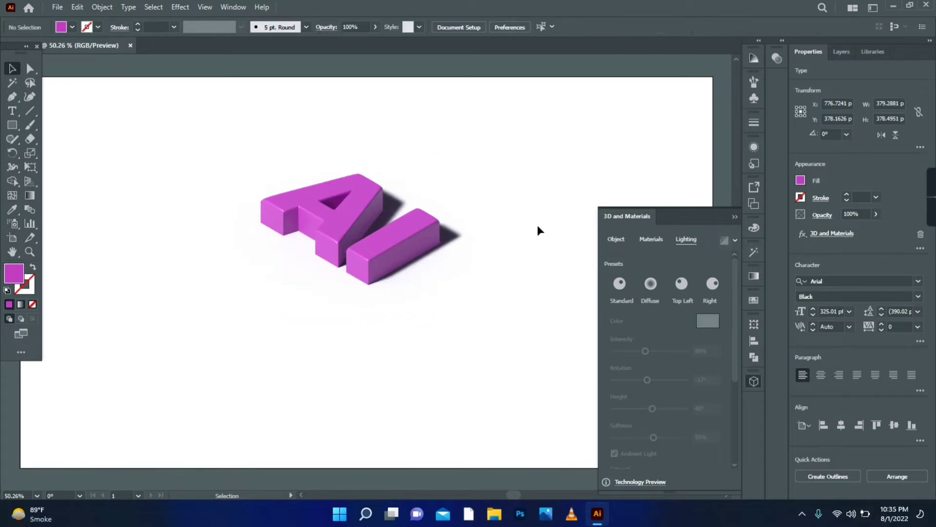
left_click(13, 110)
left_click(490, 153)
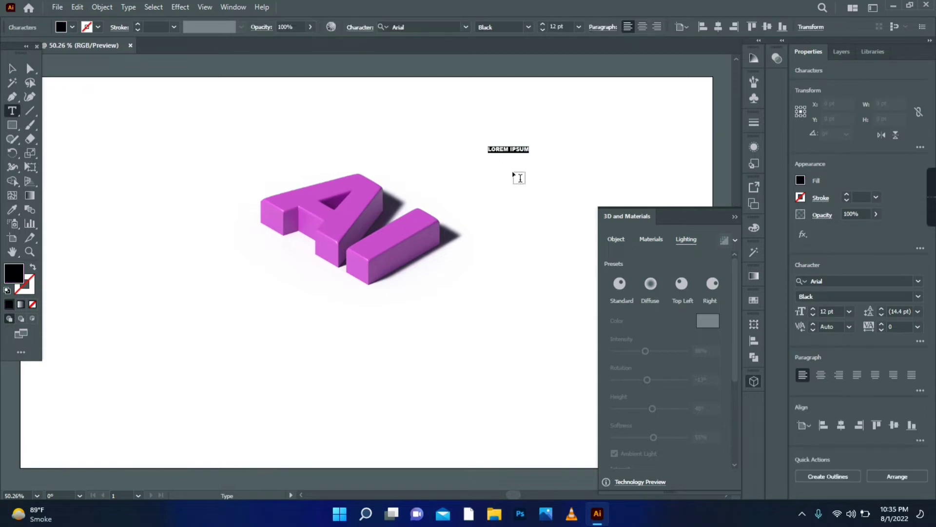
type("99")
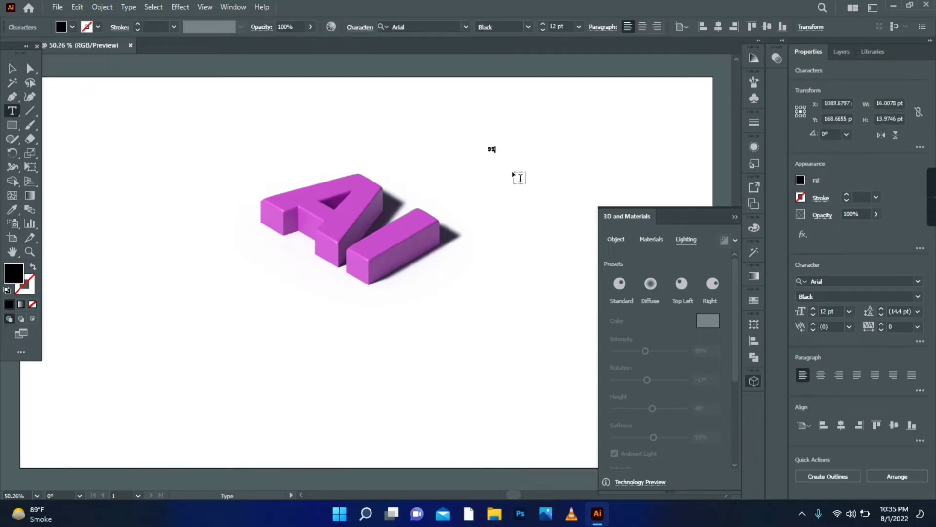
Copy the "AI" text's fill and character formatting onto the "99" text and move it below the "AI" text
key("Escape")
left_click(12, 211)
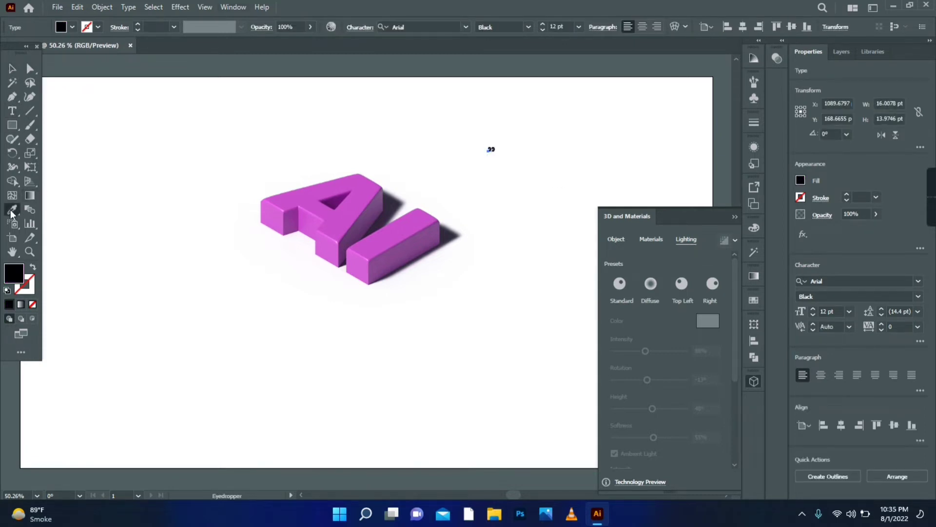
left_click(308, 195)
key("v")
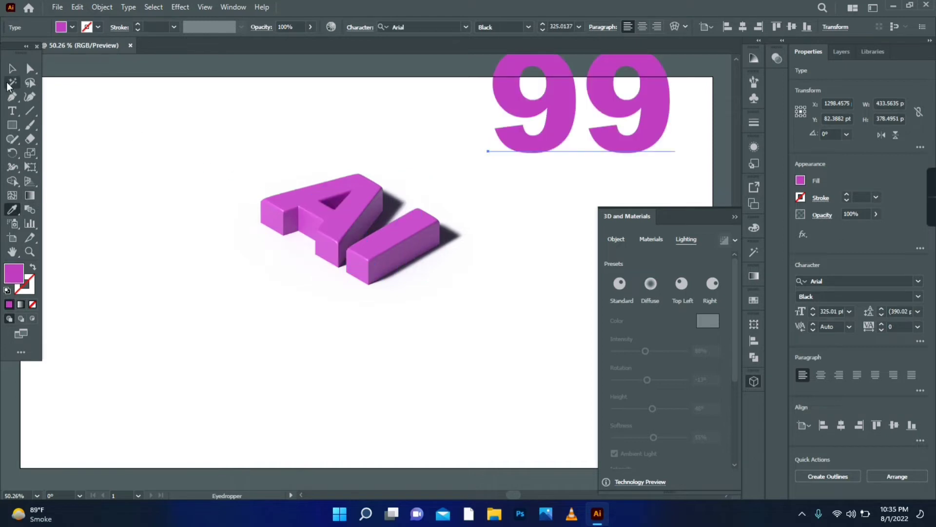
left_click_drag(546, 128, 431, 367)
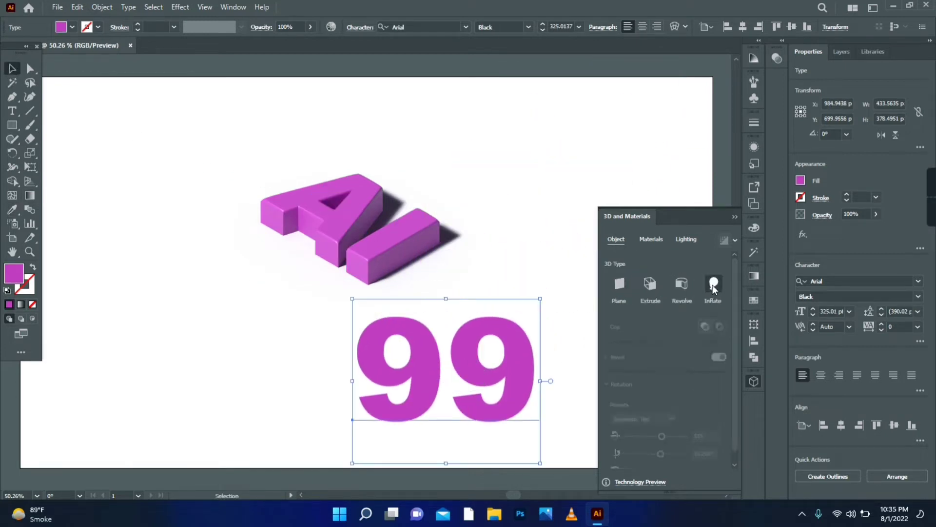
Apply the 3D Inflate type to the "99" text with a volume of 30% and a depth of 60 pt
left_click(715, 285)
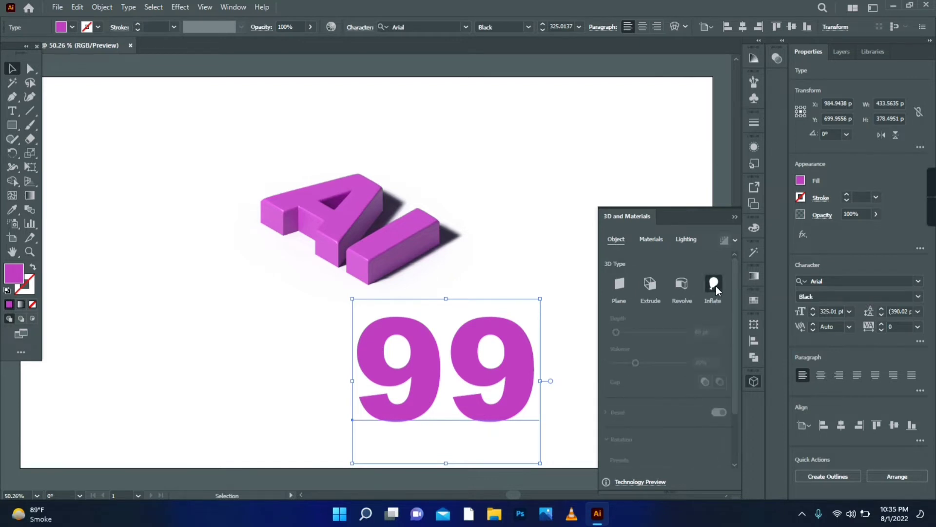
left_click(710, 362)
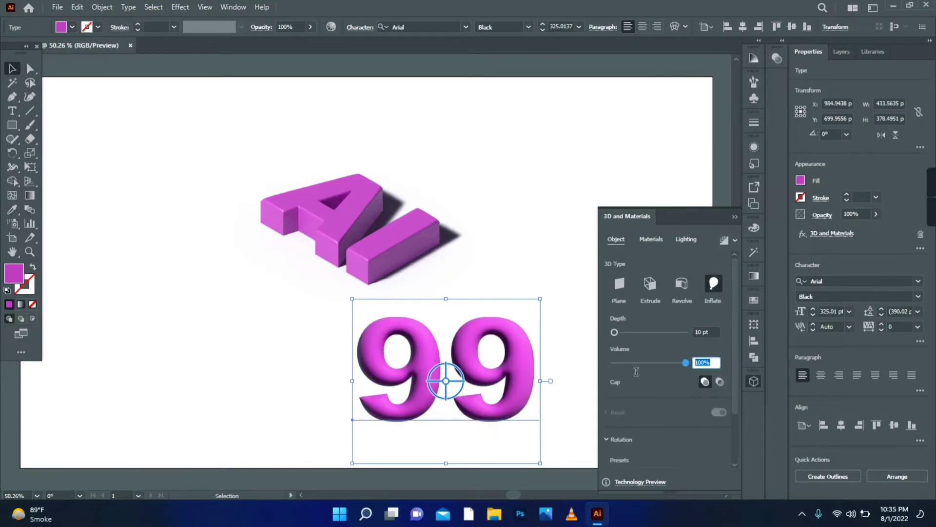
type("30")
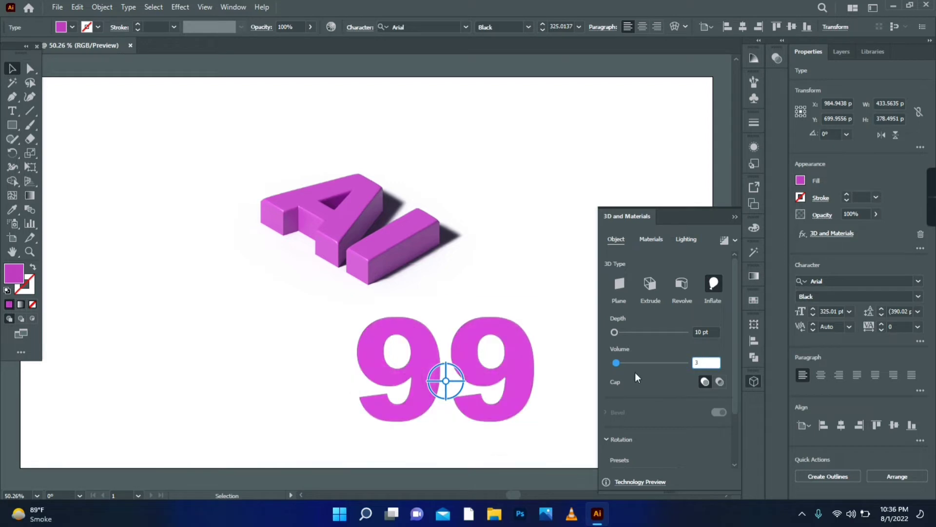
left_click(713, 334)
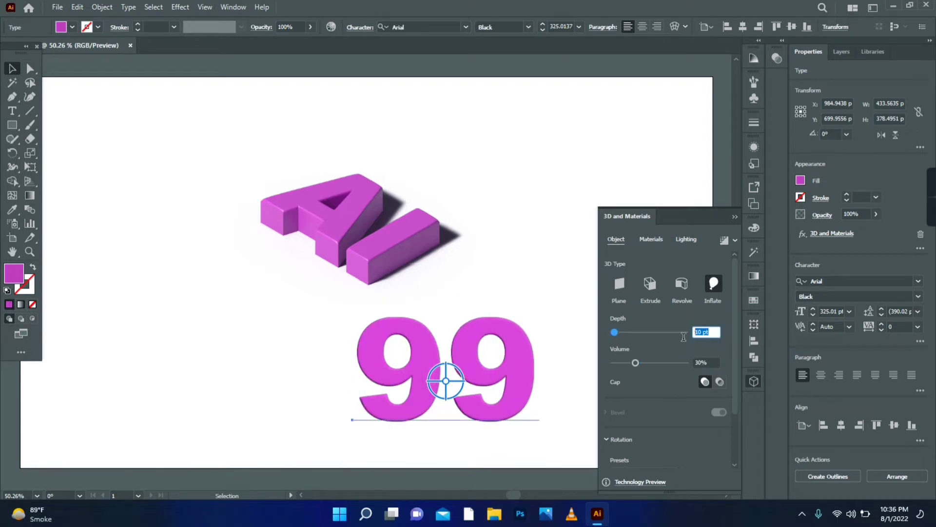
type("60")
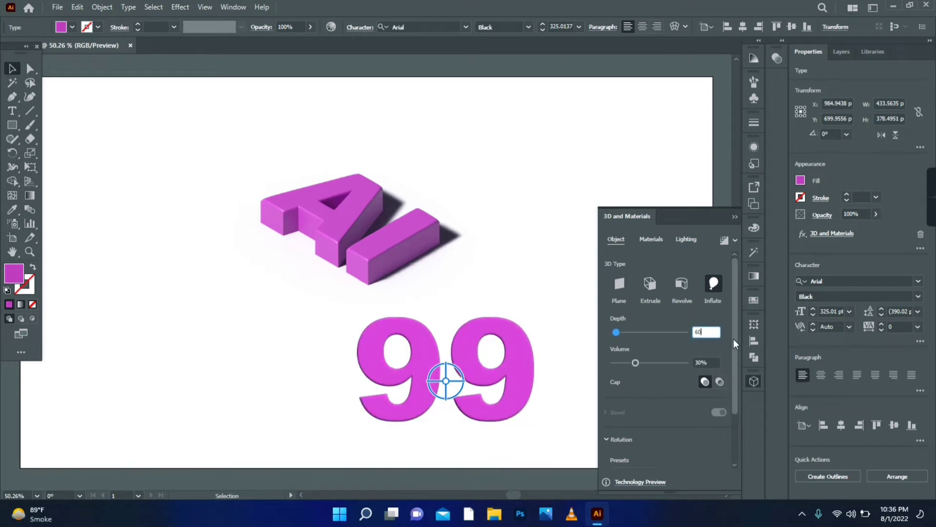
Apply the Isometric Left rotation preset to the "99" text and move it above and to the right of the "AI" text
left_click_drag(733, 339, 729, 452)
left_click(666, 404)
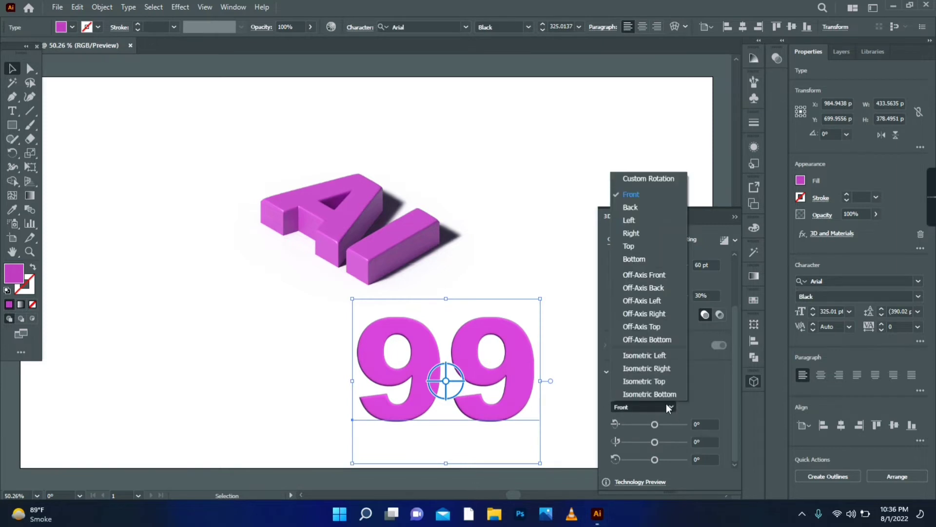
left_click(667, 358)
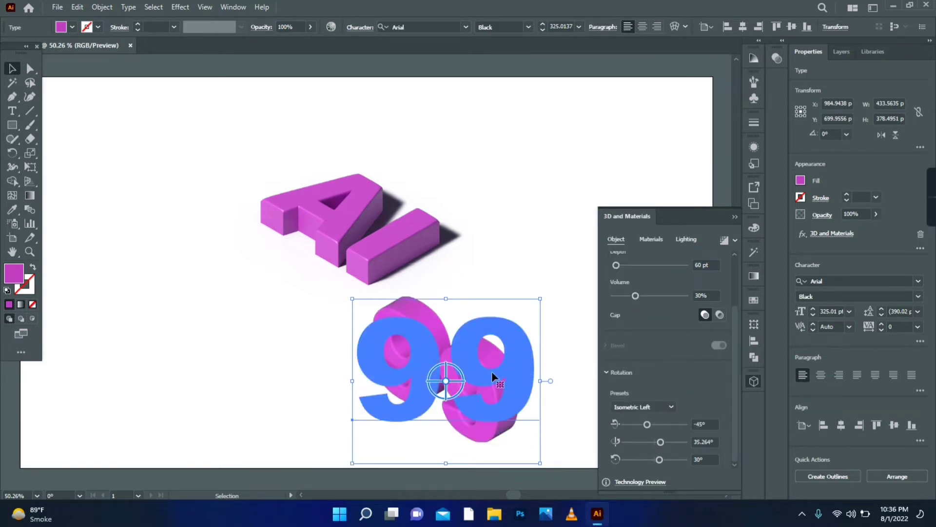
left_click_drag(491, 371, 530, 172)
Turn on shadows for the "99" text, positioned below the object, with shadow bounds of 381%
left_click(686, 240)
scroll(729, 371, "down", 3)
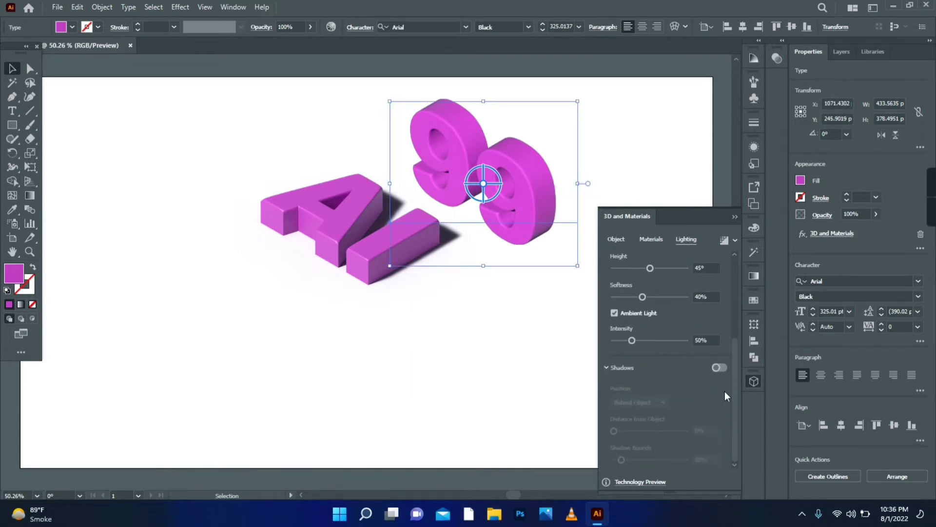
left_click(720, 367)
left_click(663, 401)
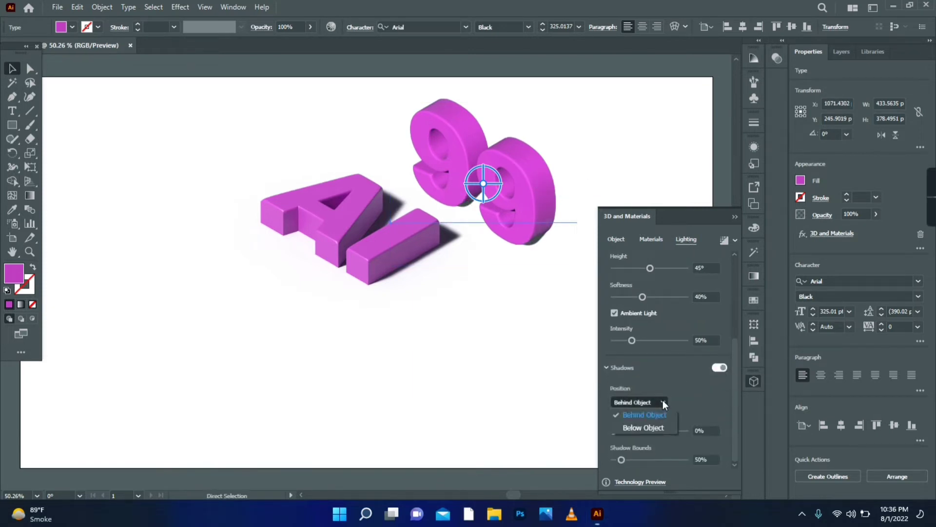
left_click(653, 428)
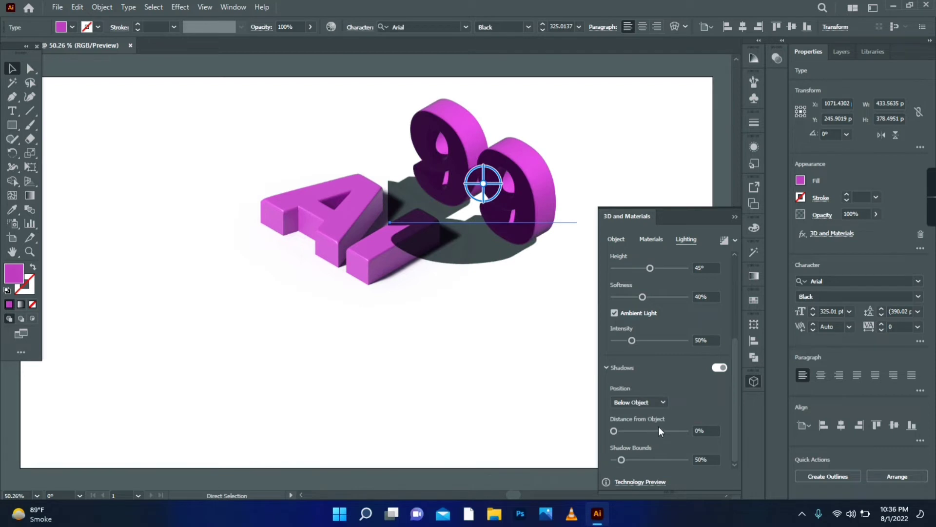
left_click(683, 460)
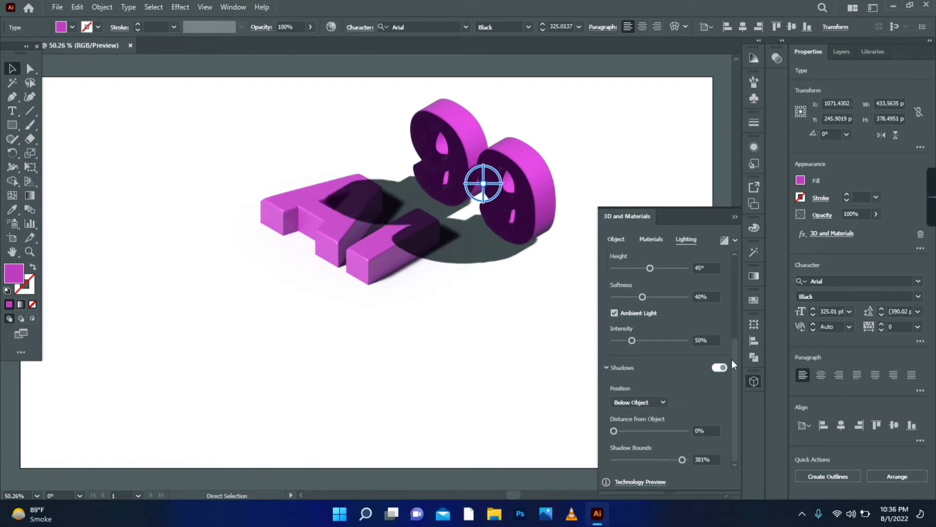
Set the light's rotation to 2° and its height to 57° for the "99" text
left_click_drag(735, 429, 730, 297)
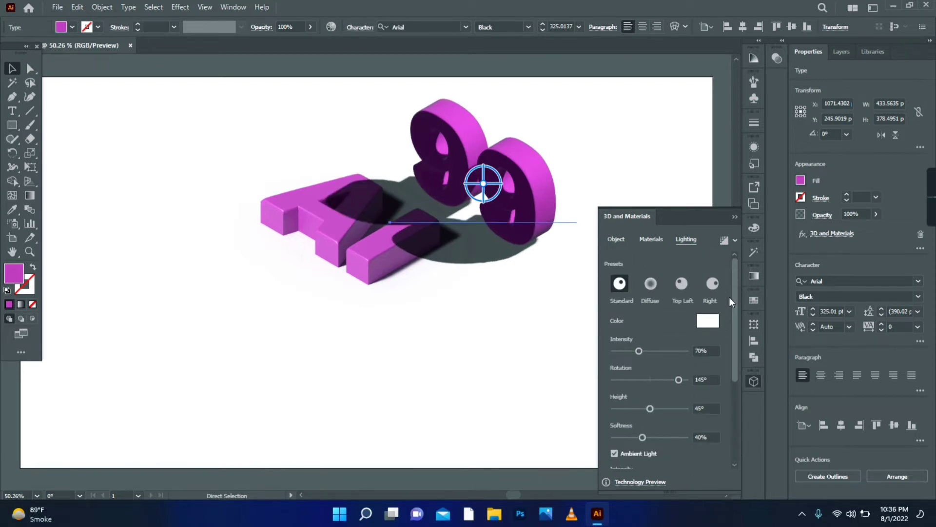
left_click(643, 408)
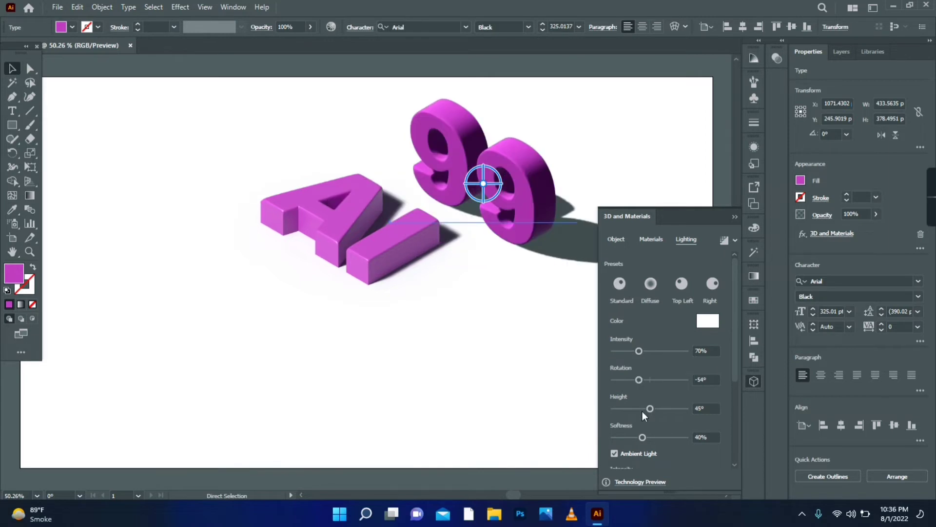
mouse_move(659, 411)
left_mouse_down()
mouse_move(652, 379)
mouse_move(650, 408)
mouse_move(660, 408)
left_mouse_up()
left_click(658, 409)
left_click(650, 380)
left_click(651, 381)
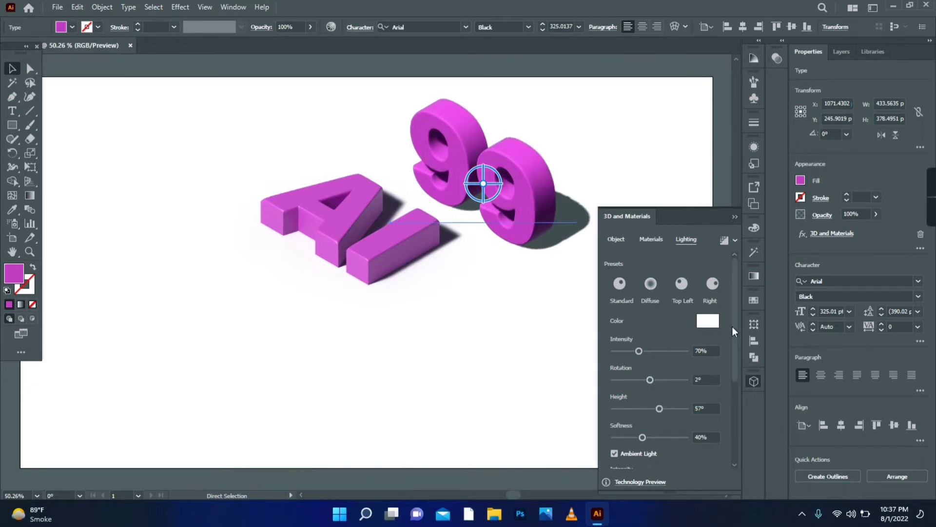
Set the light's intensity to 119% and its softness to 57% for the "99" text
left_click_drag(648, 350, 657, 351)
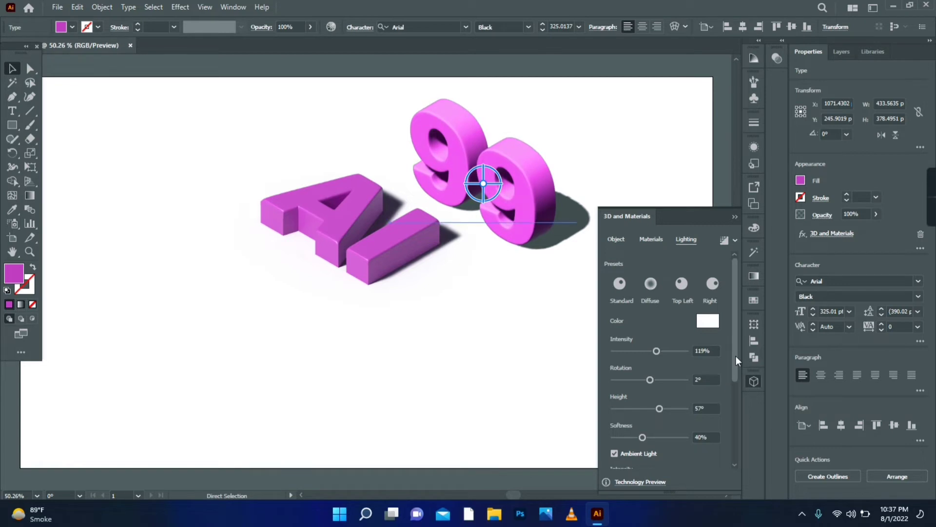
left_click_drag(736, 356, 728, 297)
left_click(654, 355)
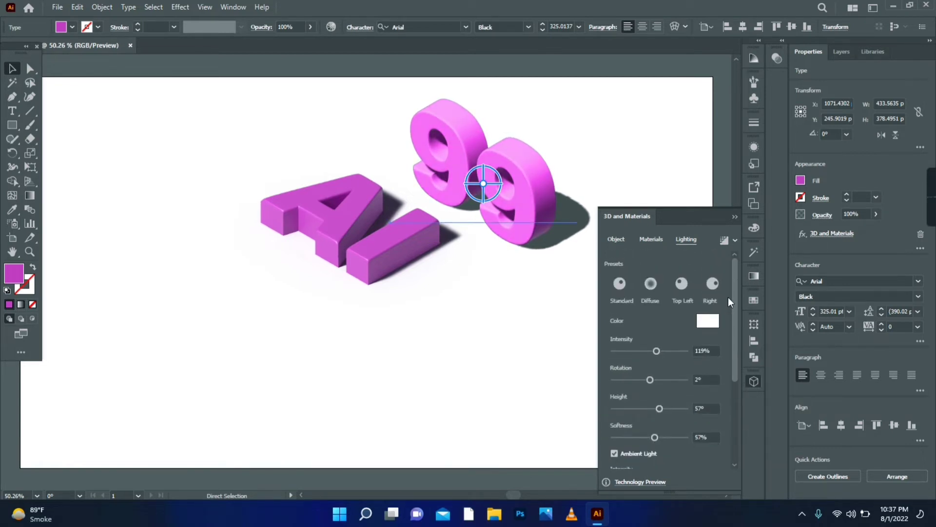
Render the "99" text with ray tracing at low quality with noise reduction, and deselect it
left_click(736, 239)
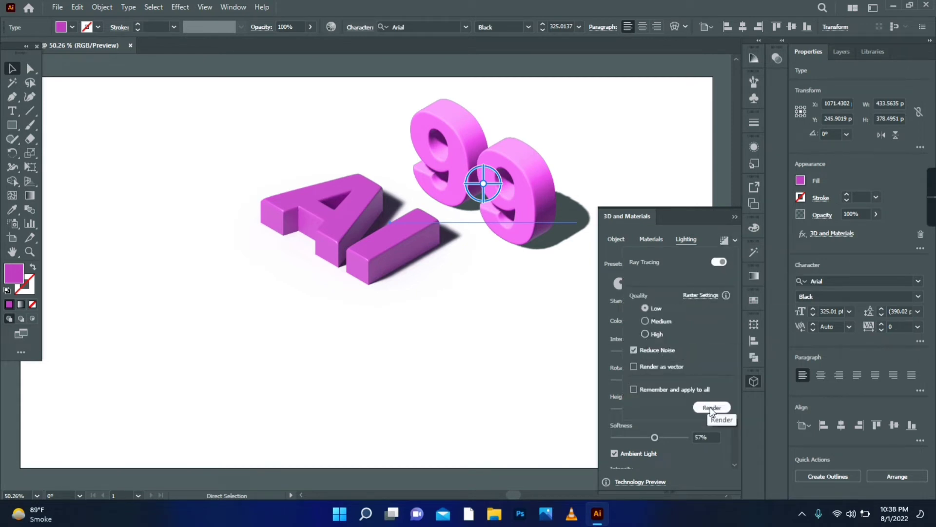
left_click(711, 408)
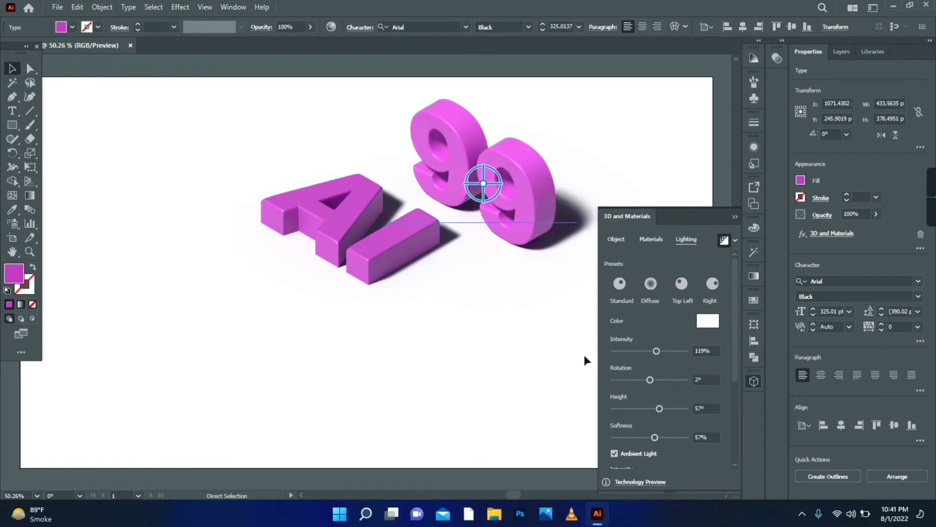
left_click(516, 360)
Draw a 1600 × 900 pt rectangle covering the whole artboard and send it to the back behind both 3D texts
left_click(29, 251)
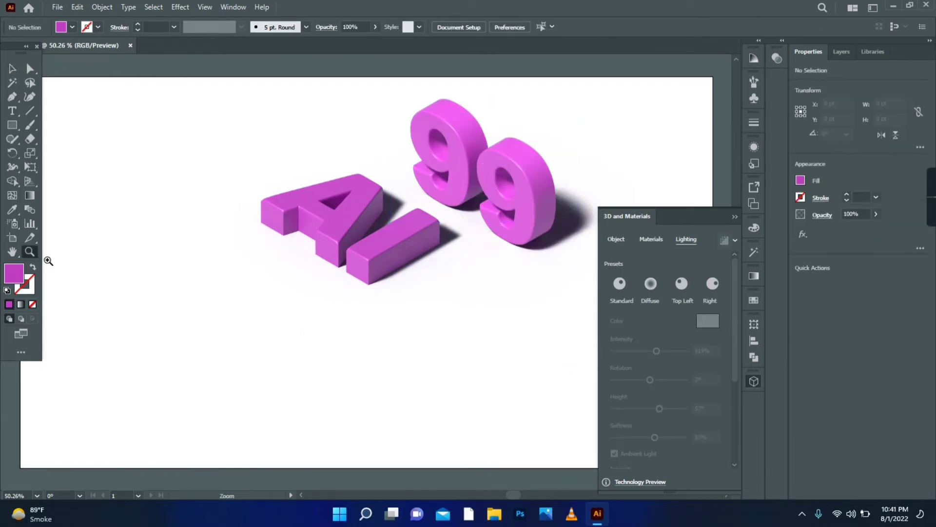
left_click(360, 303, "alt")
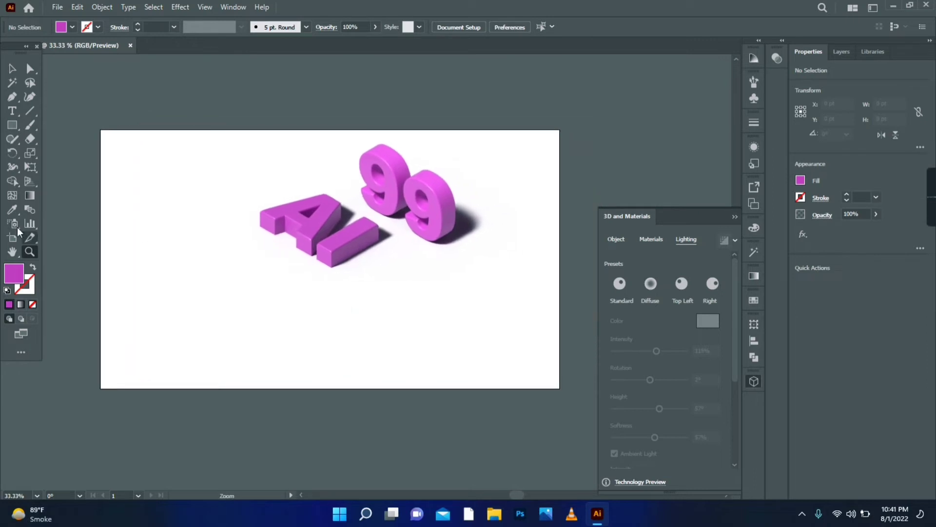
left_click(12, 125)
left_click_drag(99, 130, 546, 385)
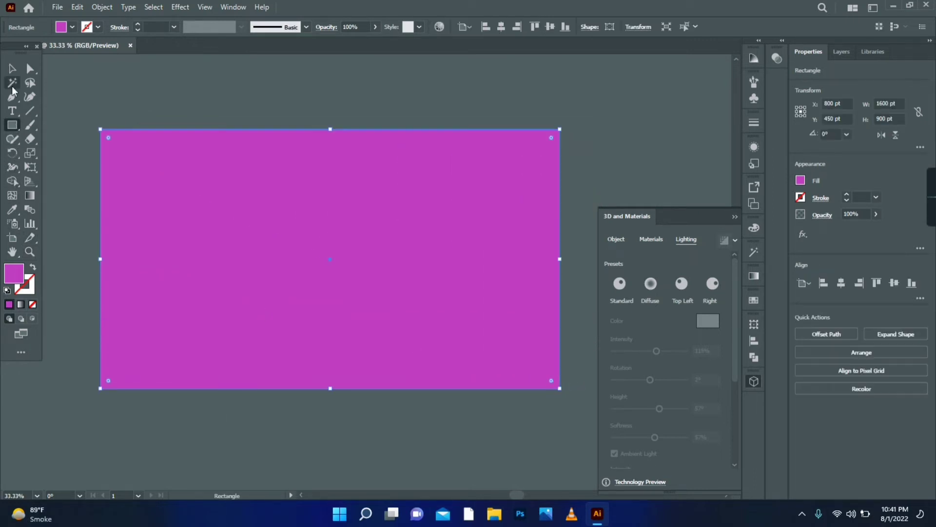
left_click(12, 68)
right_click(272, 209)
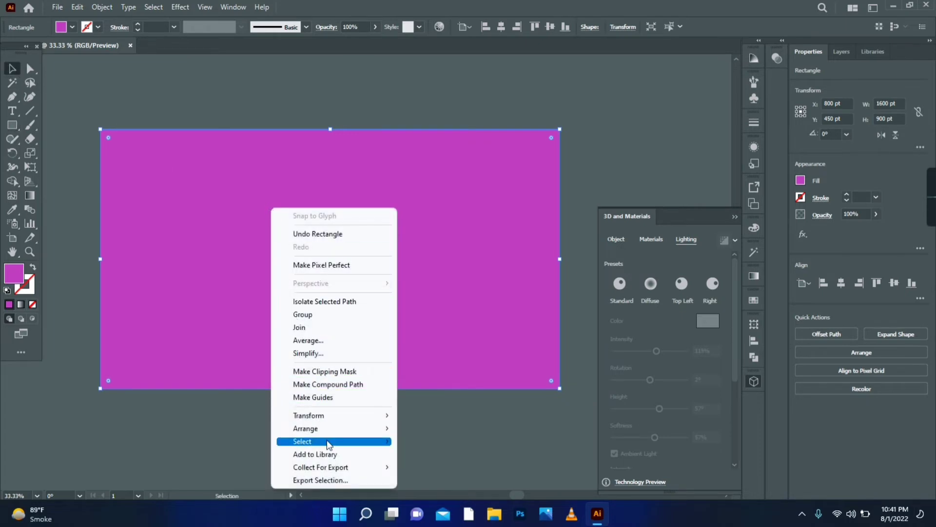
mouse_move(385, 429)
left_click(442, 466)
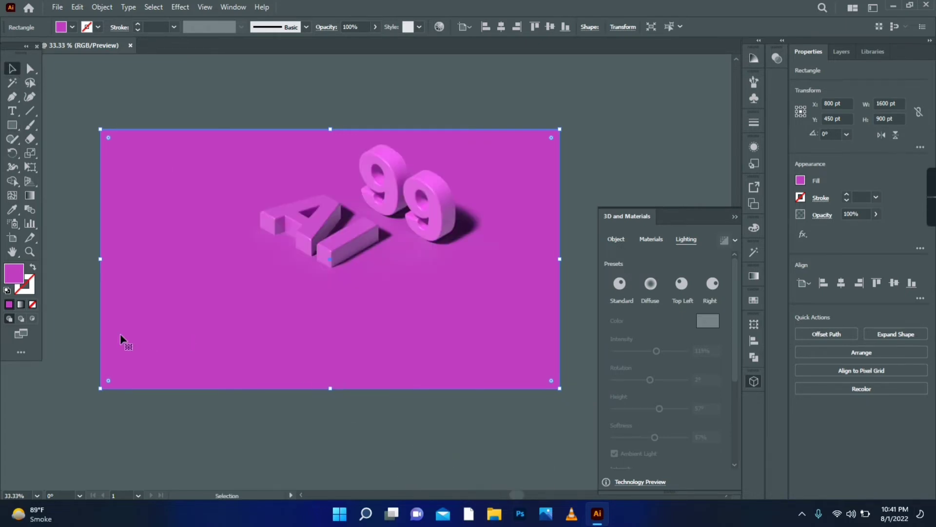
Change the background rectangle's fill to the lighter pink-purple DA73DD and deselect it
double_click(15, 274)
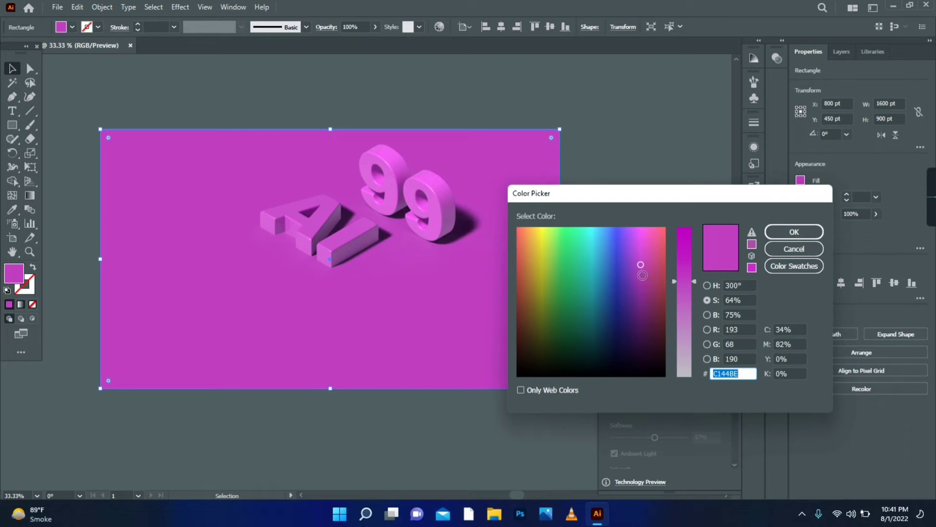
left_click_drag(681, 296, 686, 308)
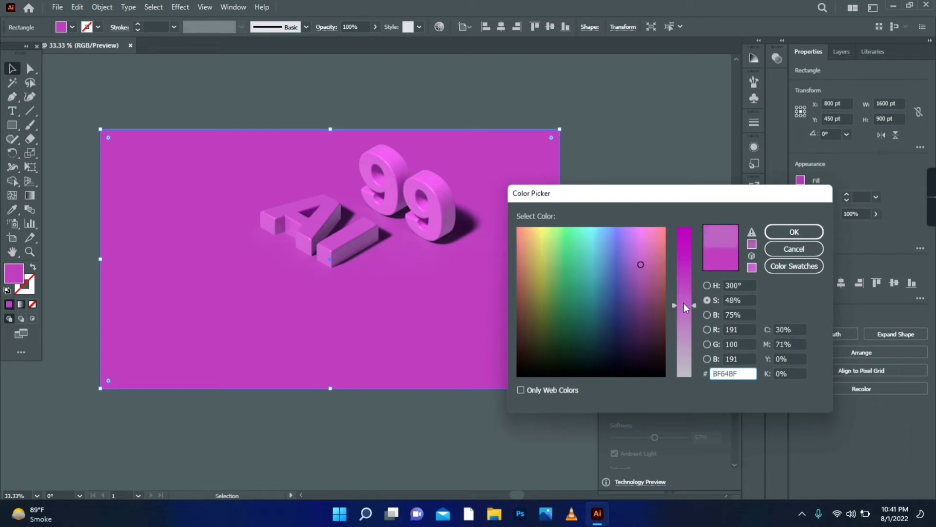
left_click_drag(638, 271, 640, 246)
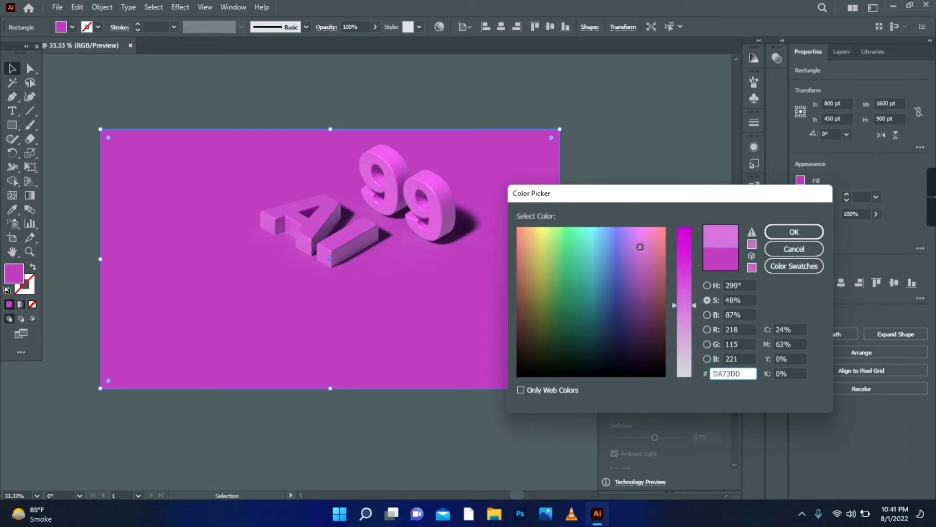
left_click(794, 232)
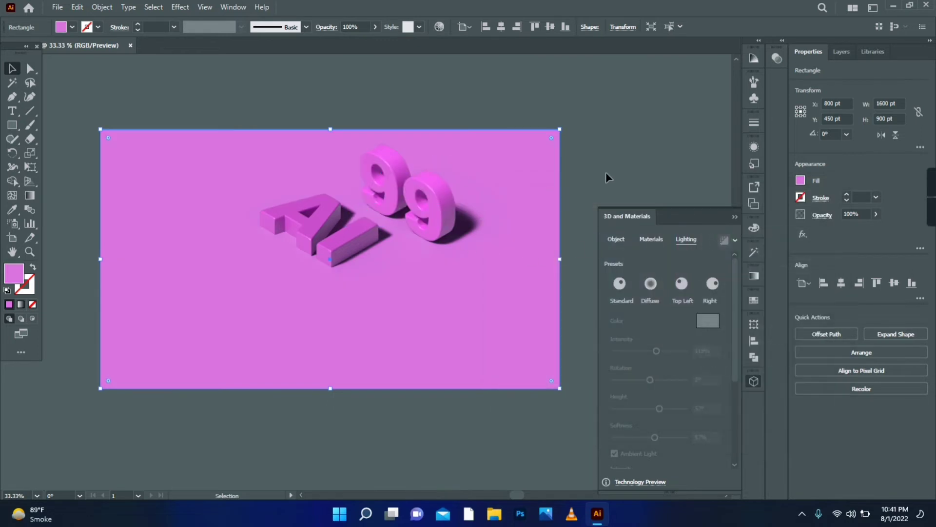
left_click(606, 171)
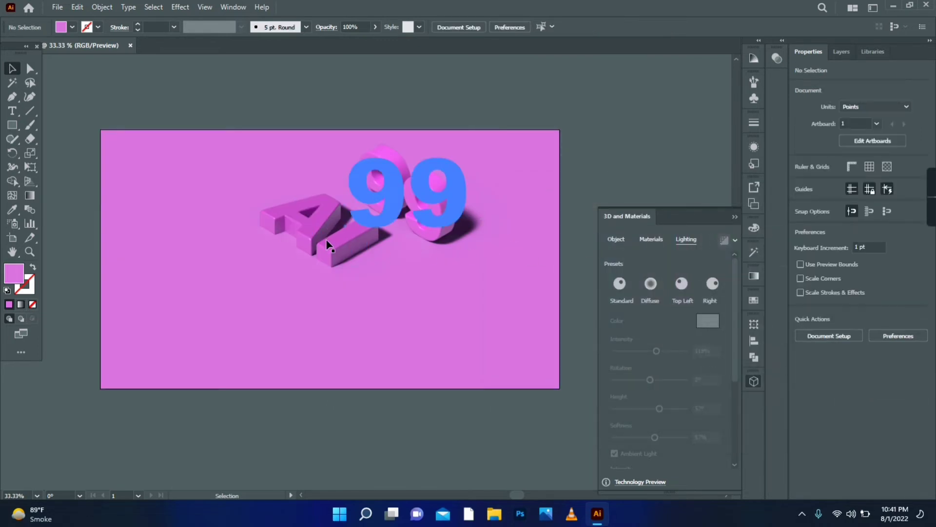
Move the 3D "AI" text diagonally down and away from the "99", and remove its 3D and Materials effect
left_click_drag(303, 238, 266, 266)
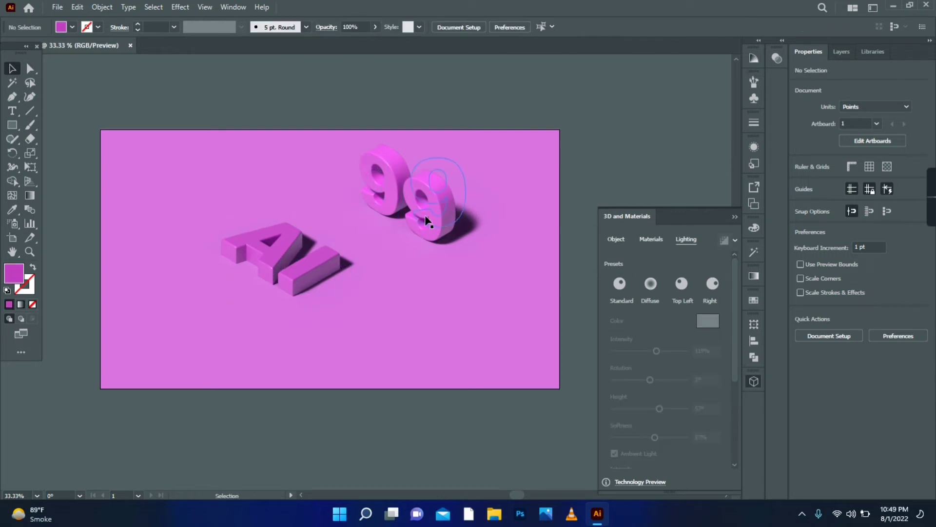
left_click(336, 285)
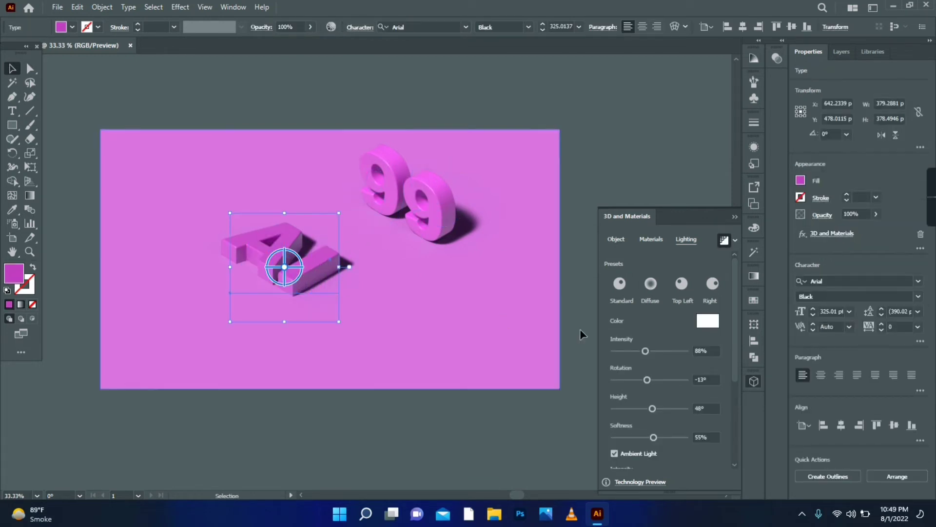
left_click(735, 240)
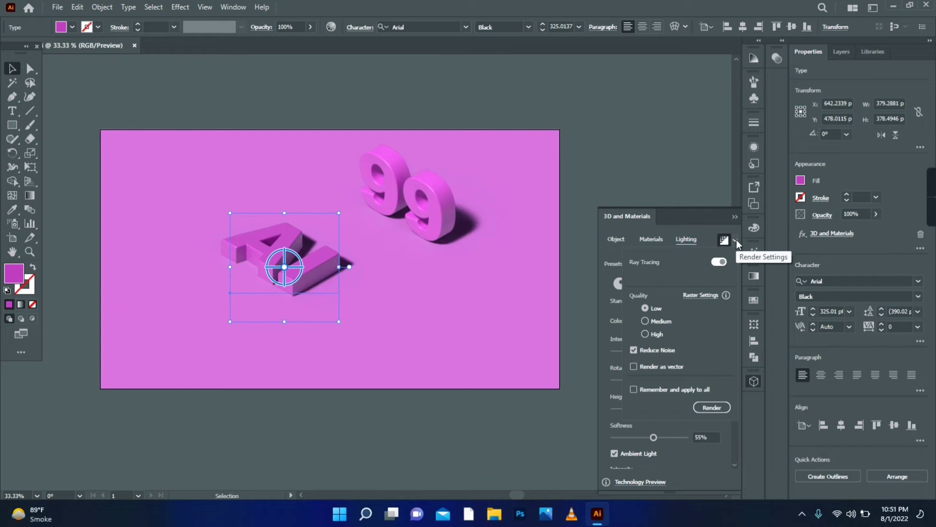
left_click(752, 152)
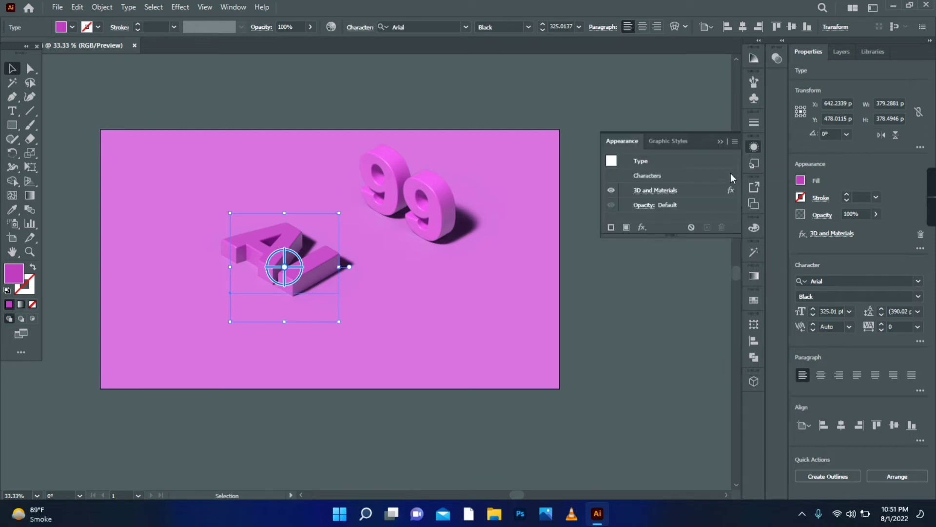
left_click(698, 193)
left_click(721, 227)
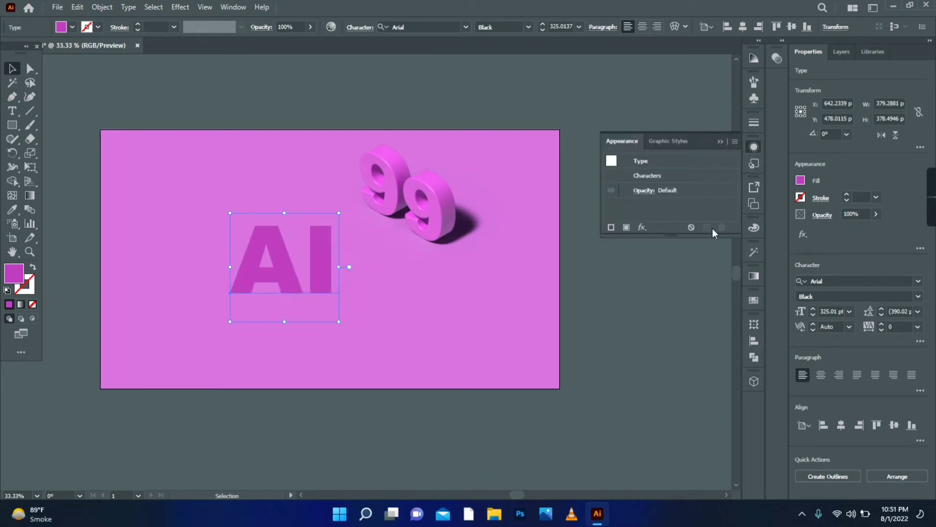
Change the background rectangle's fill to a very light lavender tint and deselect it
left_click(459, 311)
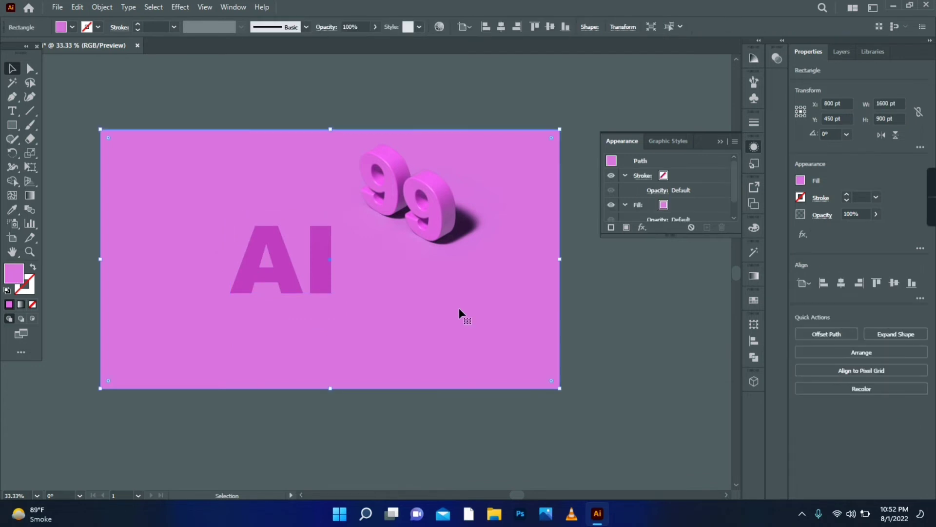
left_click(752, 59)
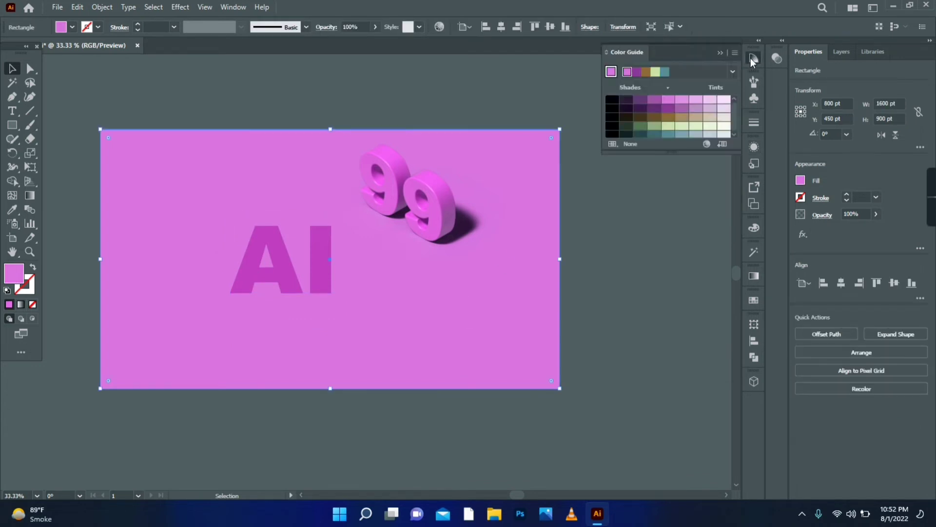
left_click(724, 118)
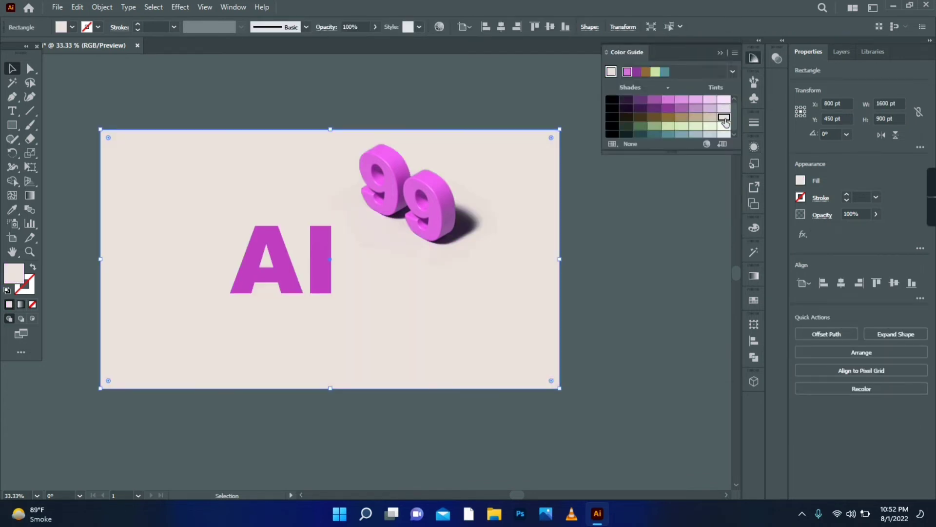
left_click(725, 108)
left_click(582, 241)
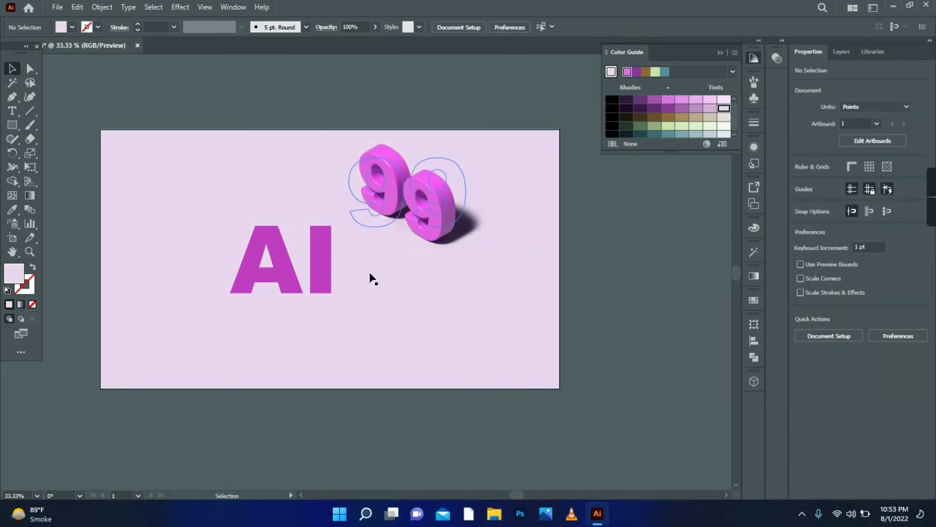
Apply the Inflate 3D type to the "AI" text with 30% volume and 60 pt depth
left_click(321, 274)
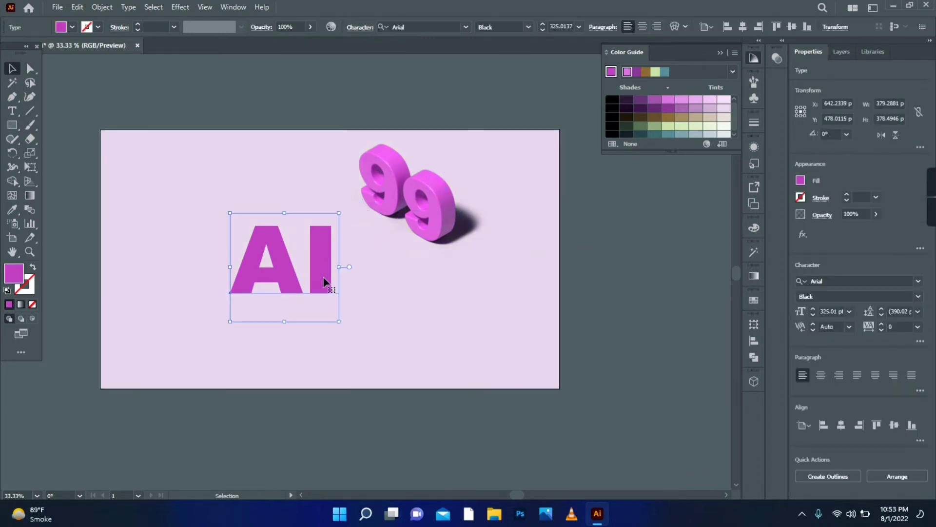
left_click(755, 382)
left_click(617, 239)
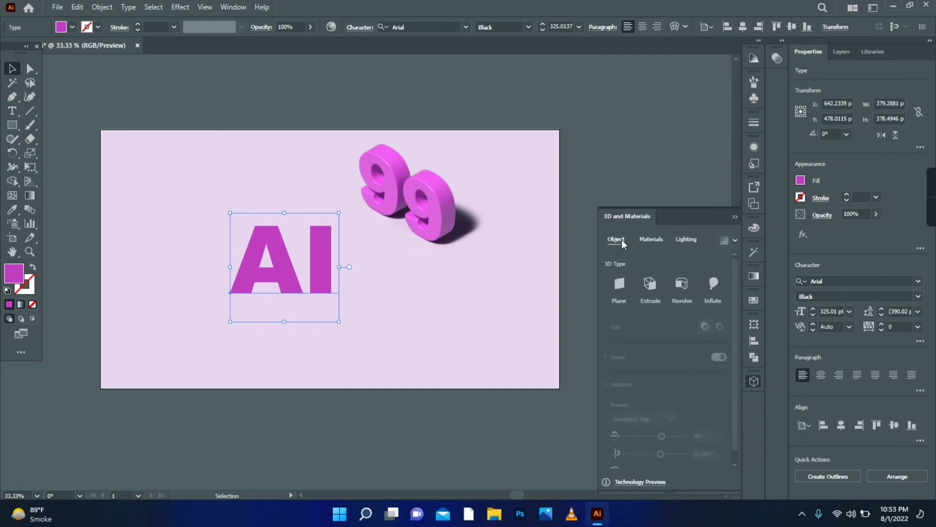
left_click(717, 280)
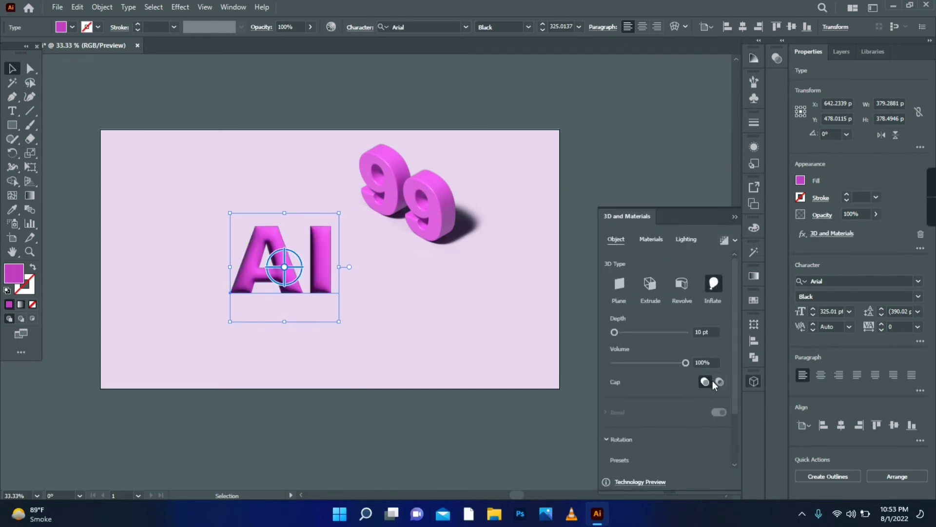
left_click(712, 362)
type("30")
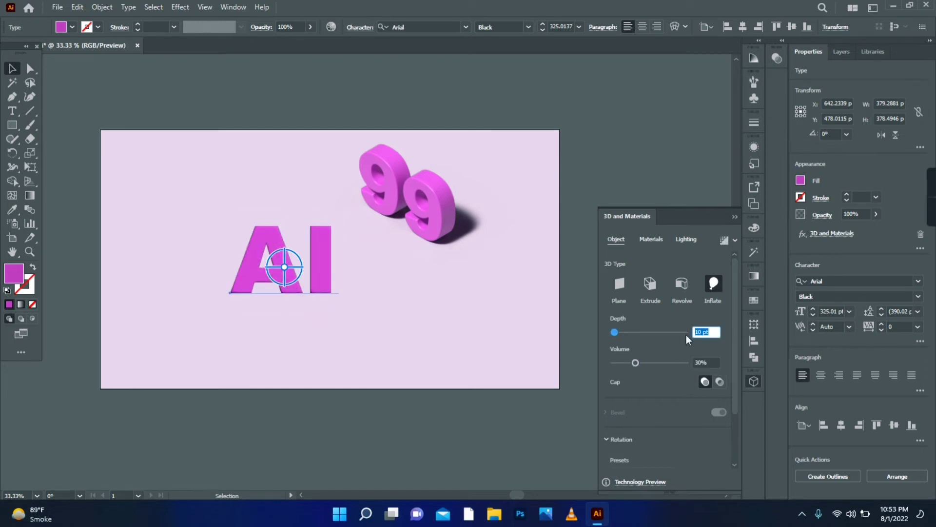
type("60")
key("Return")
Rotate the inflated "AI" text with the Isometric Top preset
scroll(727, 355, "down", 1)
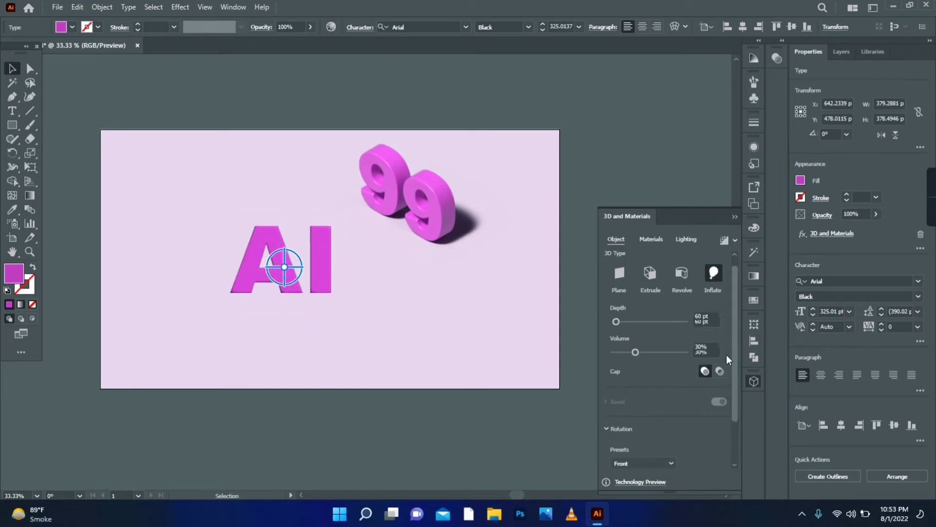
scroll(727, 355, "down", 4)
left_click(644, 408)
left_click(651, 382)
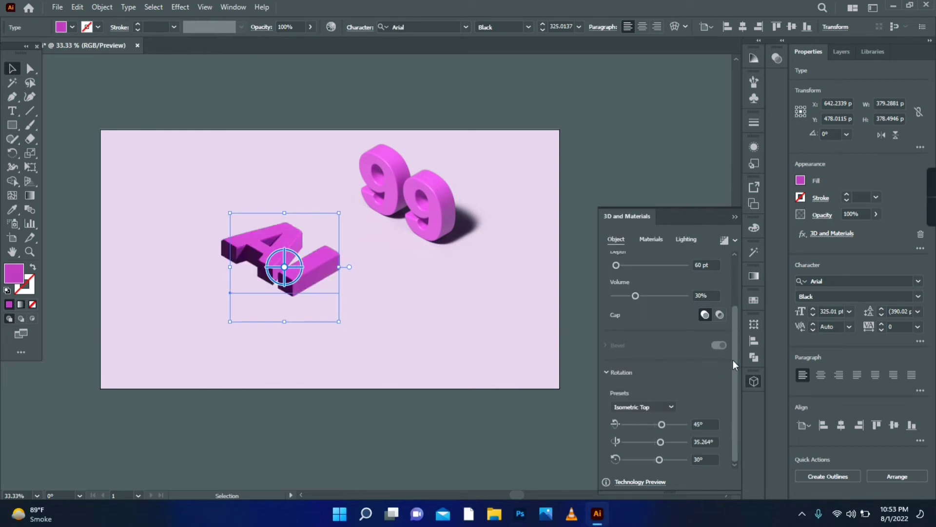
scroll(733, 360, "up", 5)
right_click(312, 259)
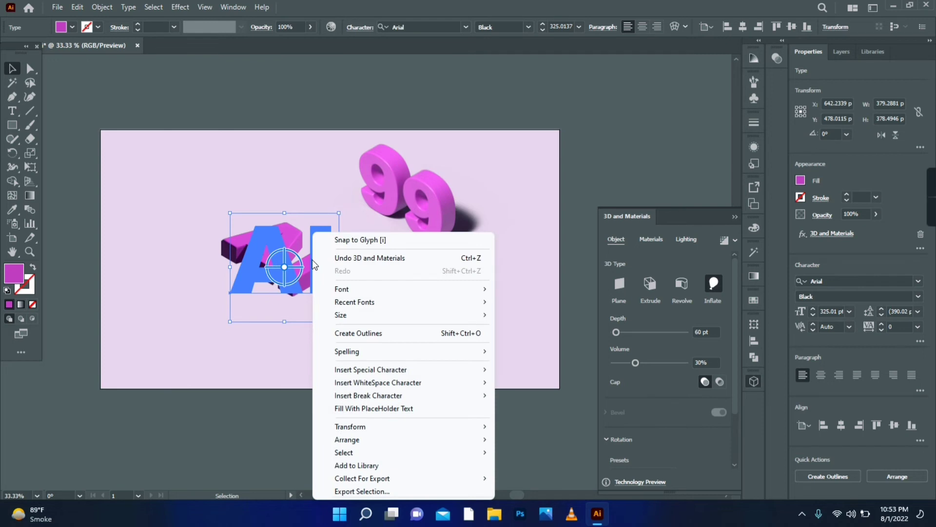
Turn on shadows behind the "AI" text
left_click(686, 239)
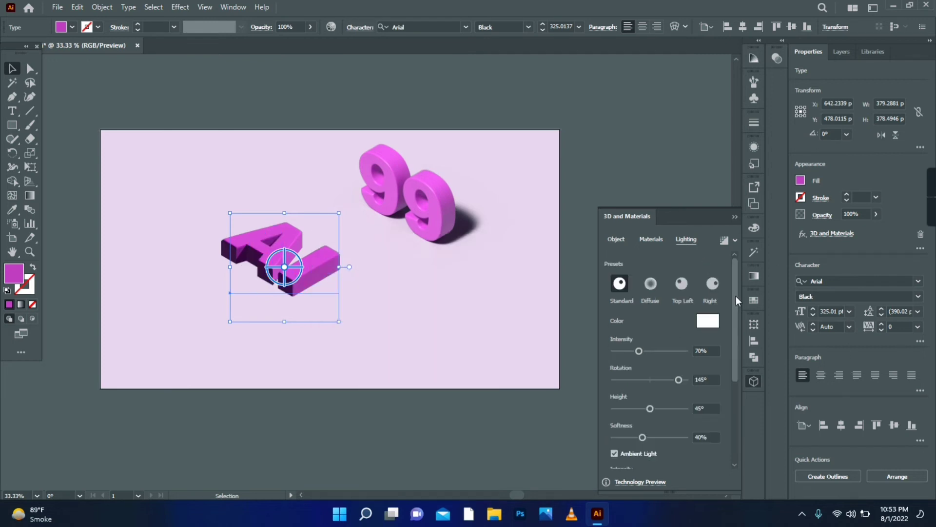
left_click_drag(736, 296, 718, 391)
left_click(719, 368)
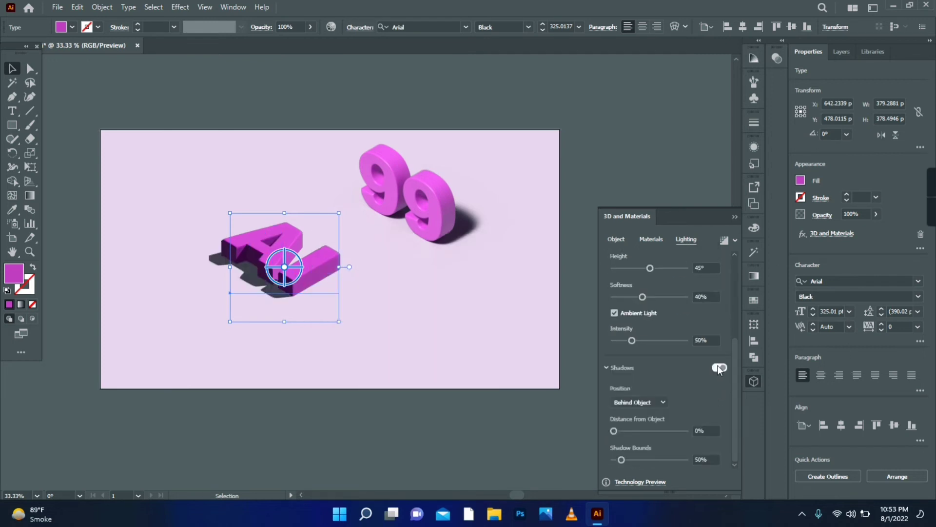
Set the "AI" text's light to -31° rotation, 101% intensity and 50% softness, with 47% ambient light intensity
left_click_drag(736, 358, 741, 303)
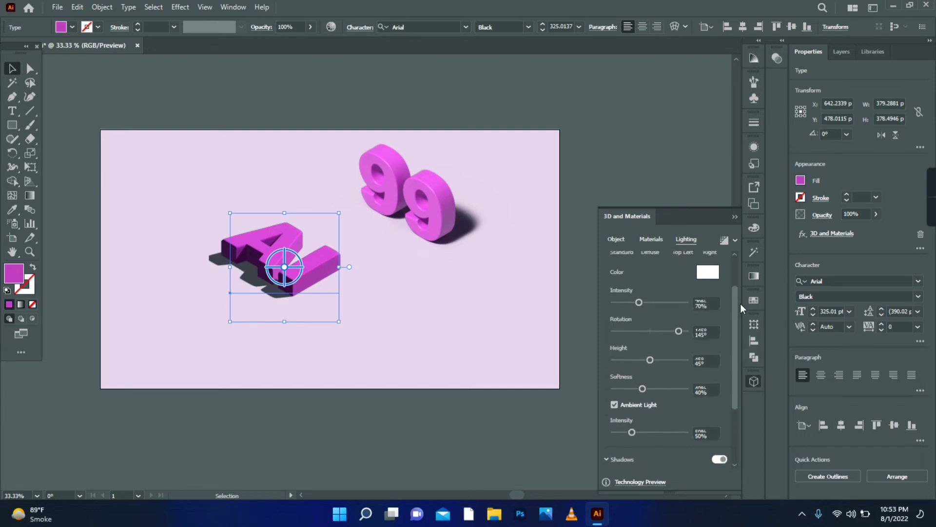
left_click(644, 335)
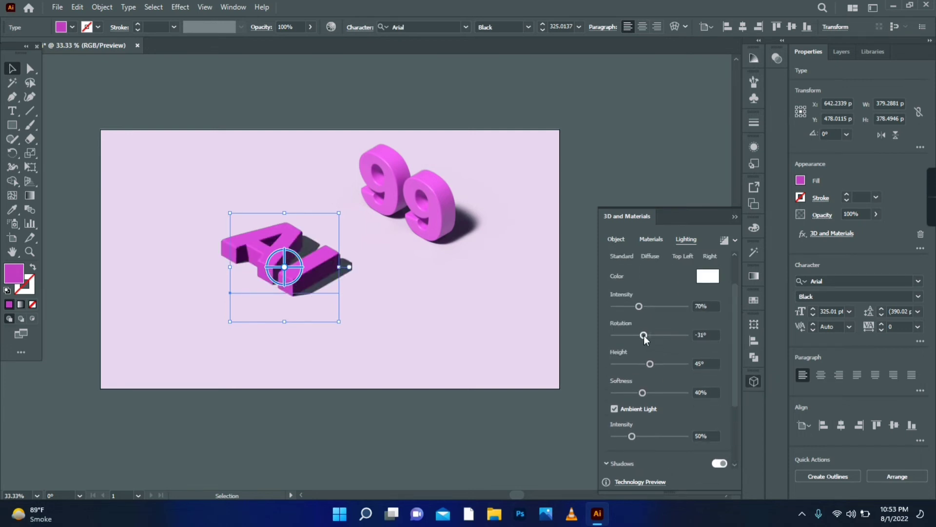
left_click(648, 307)
left_click(650, 306)
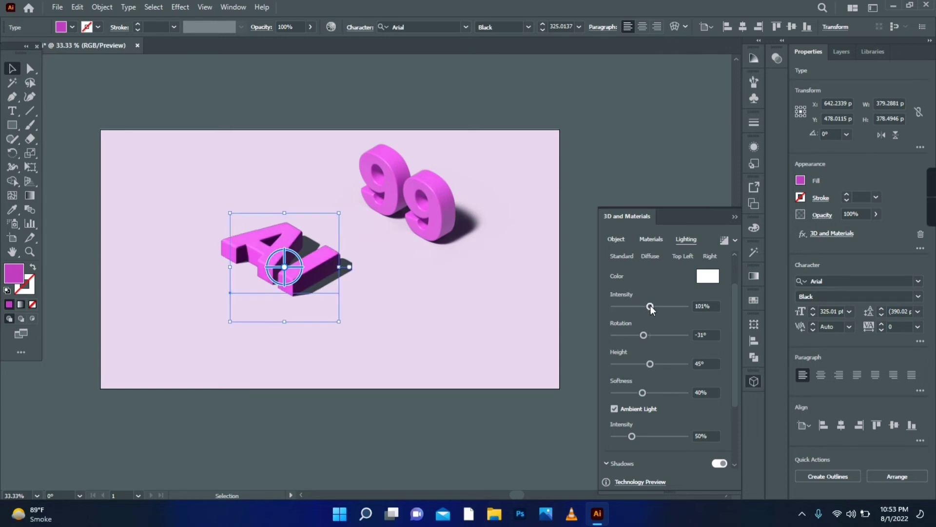
left_click_drag(737, 322, 719, 366)
left_click_drag(643, 314, 650, 314)
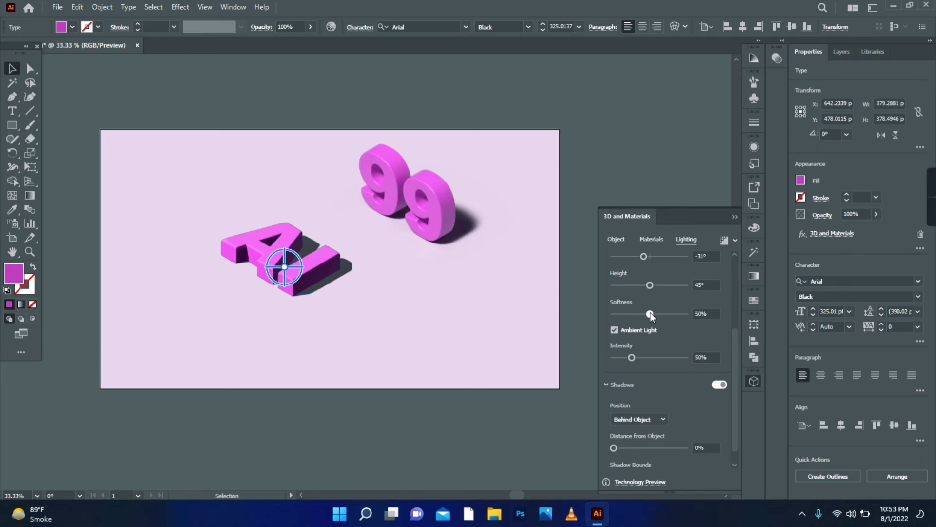
left_click(642, 358)
left_click_drag(642, 358, 631, 358)
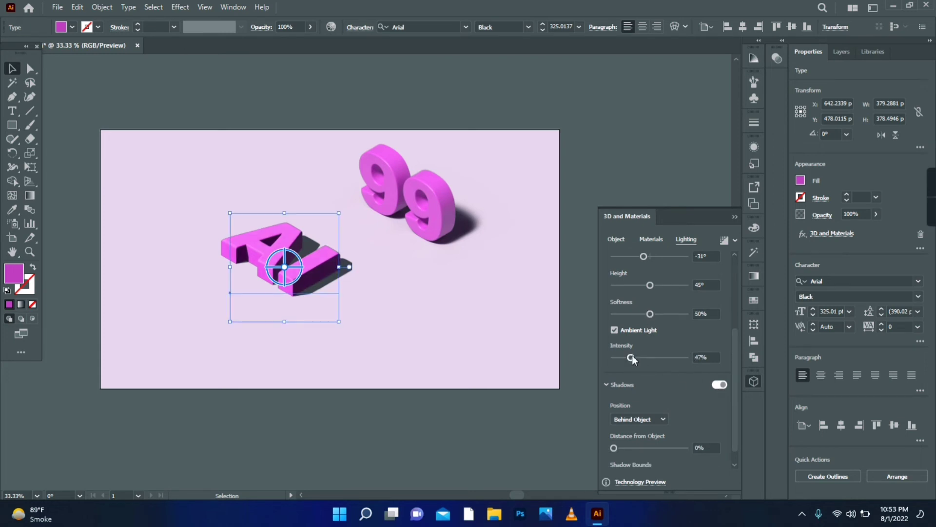
Expand the "AI" text's shadow bounds to 369%
scroll(736, 335, "down", 1)
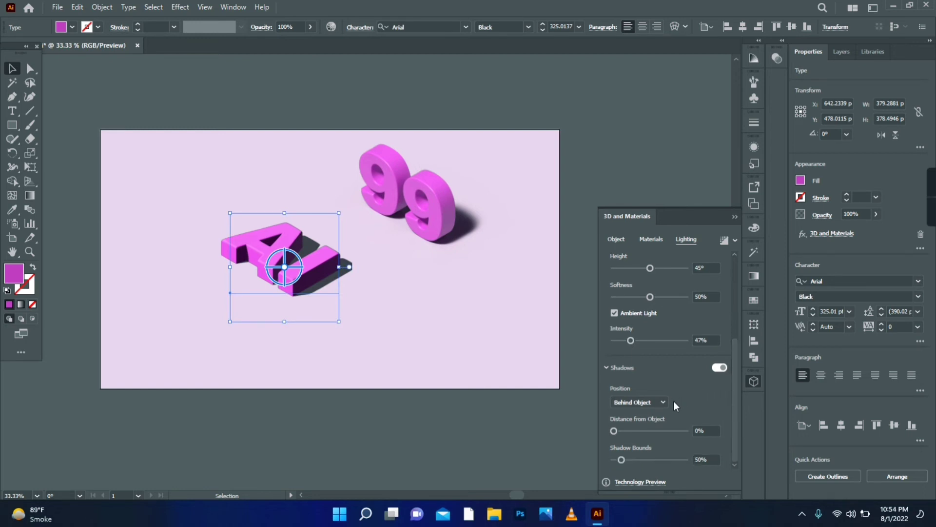
left_click(681, 461)
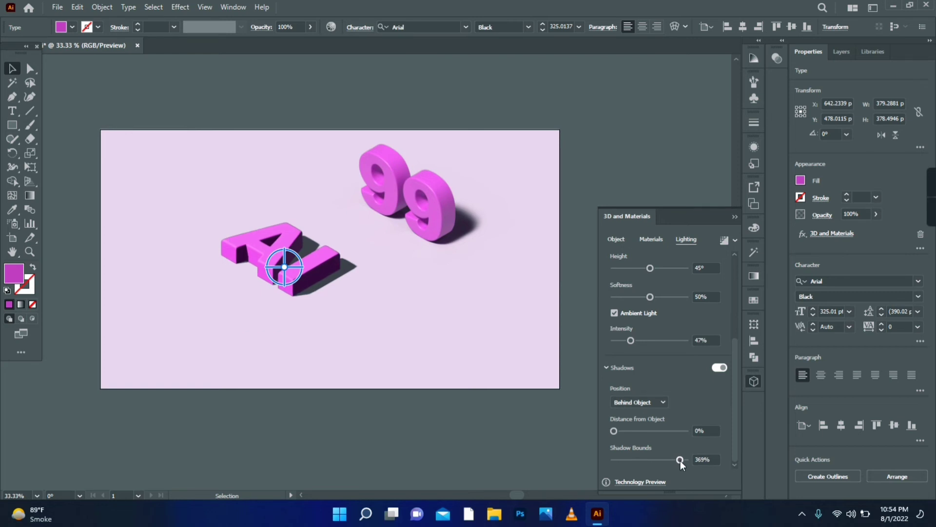
left_click_drag(735, 392, 733, 301)
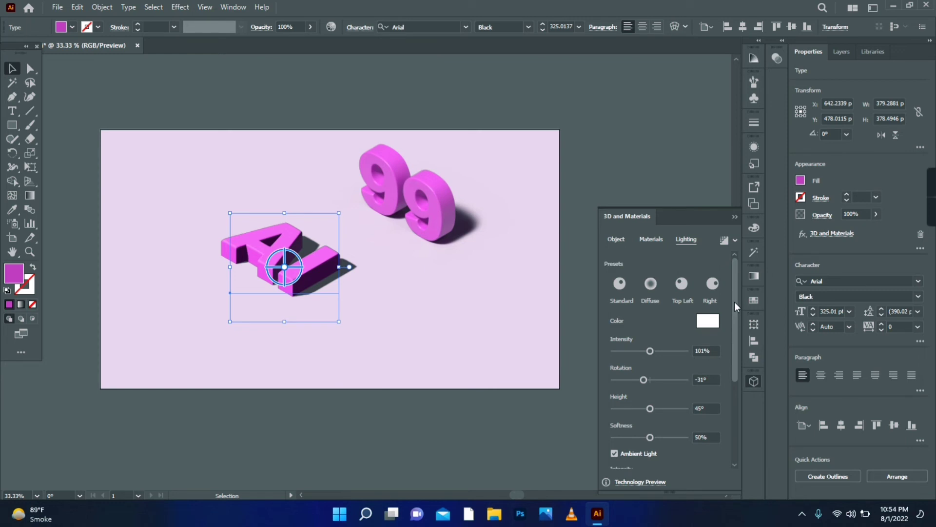
Convert the "AI" text to outlines and fill it with a white-to-black linear gradient
right_click(321, 299)
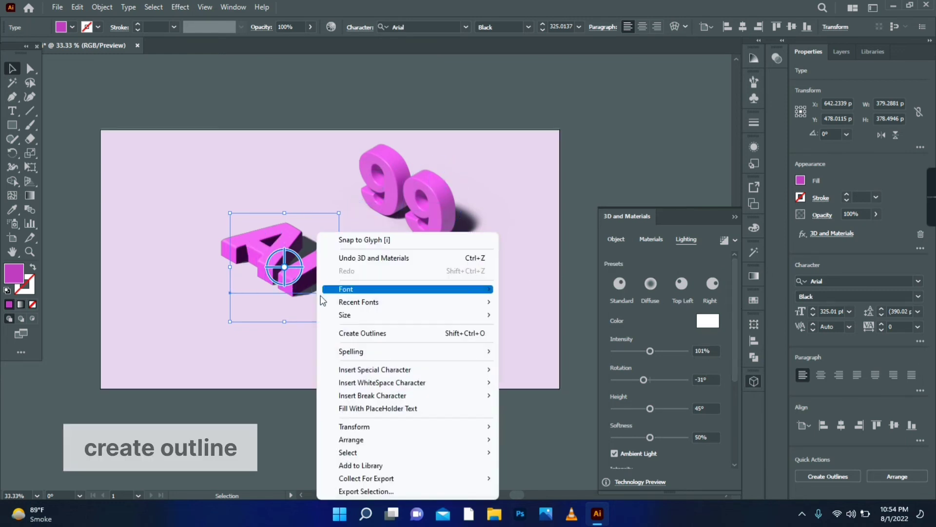
left_click(360, 336)
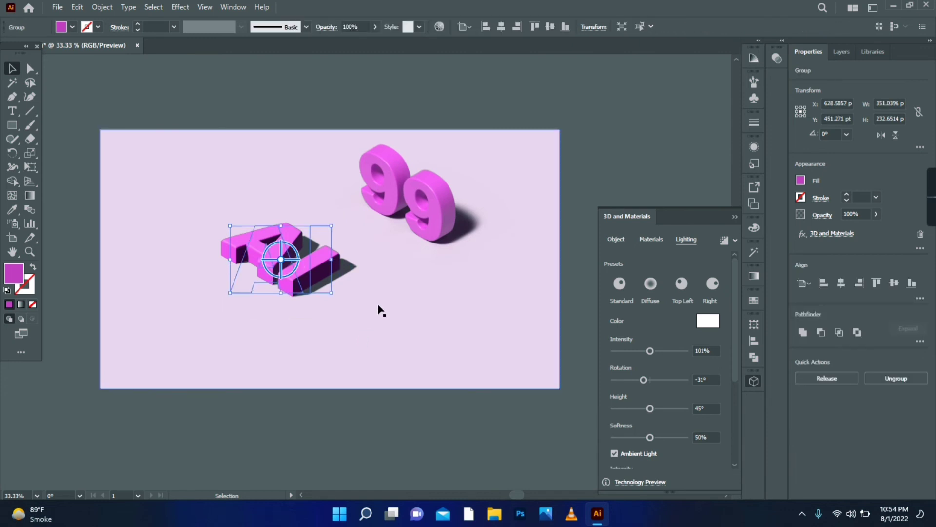
left_click(754, 277)
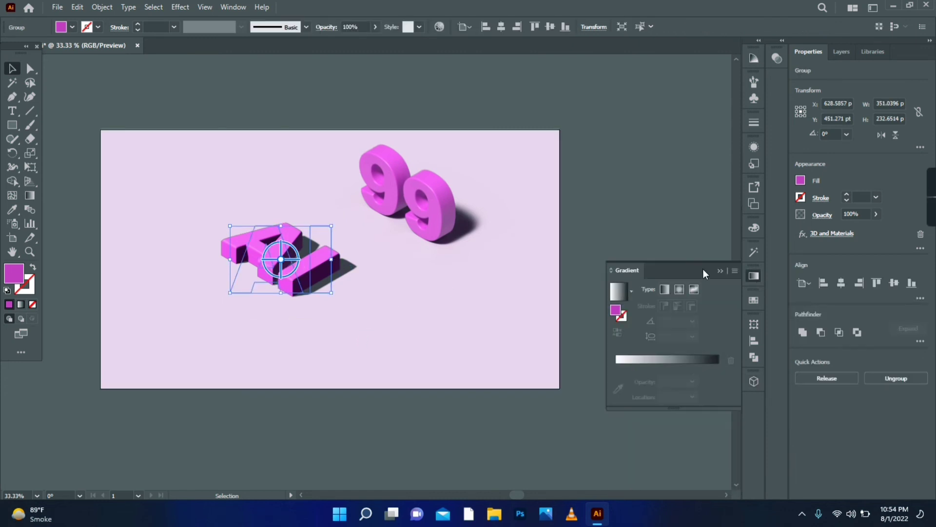
left_click(616, 293)
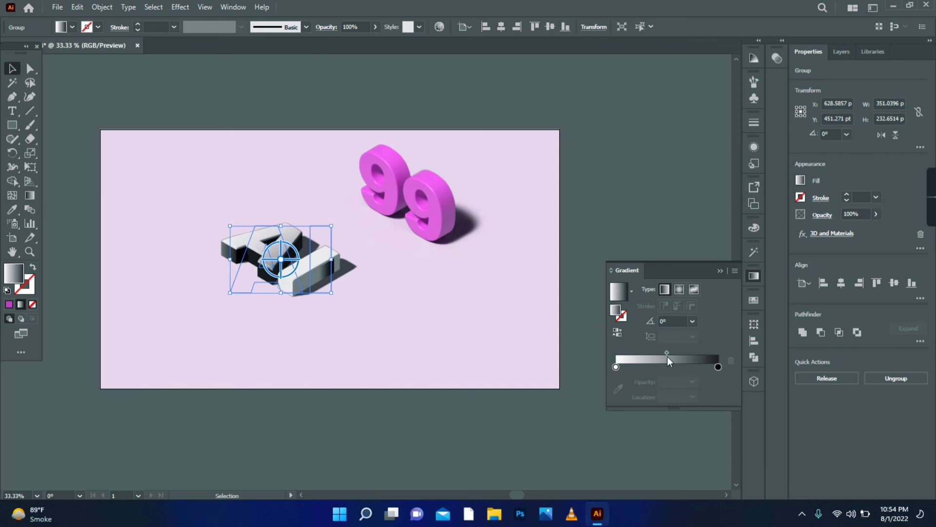
Recolour the "AI" gradient using a pink swatch for the end stop and a light blue swatch for the start stop
left_click(718, 367)
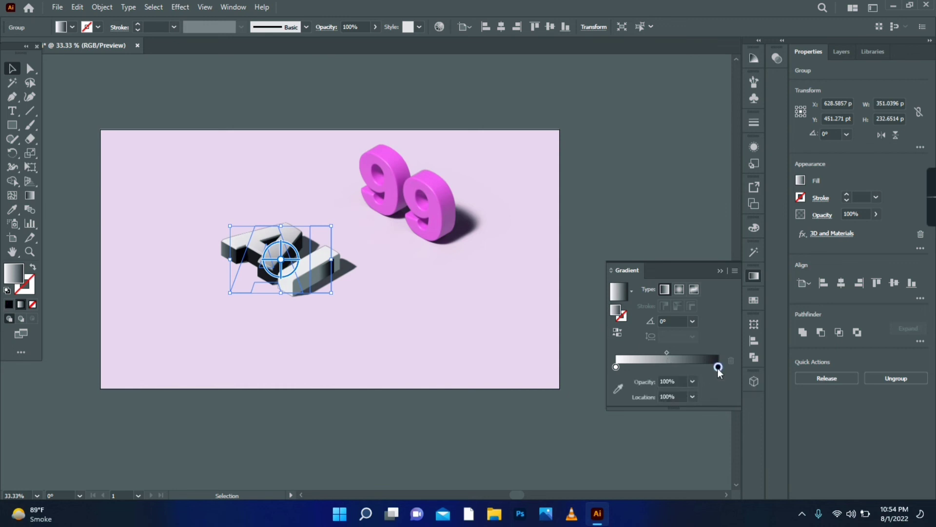
double_click(719, 368)
left_click(568, 262)
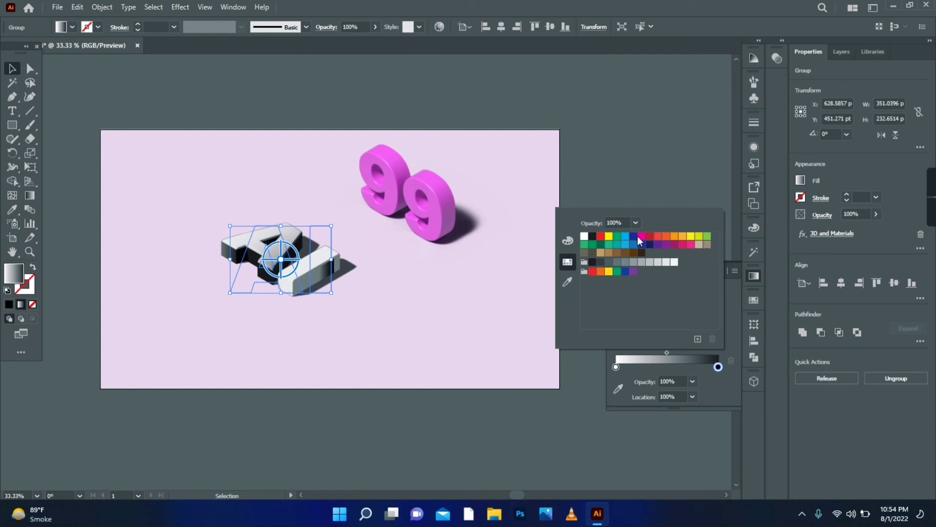
left_click(692, 245)
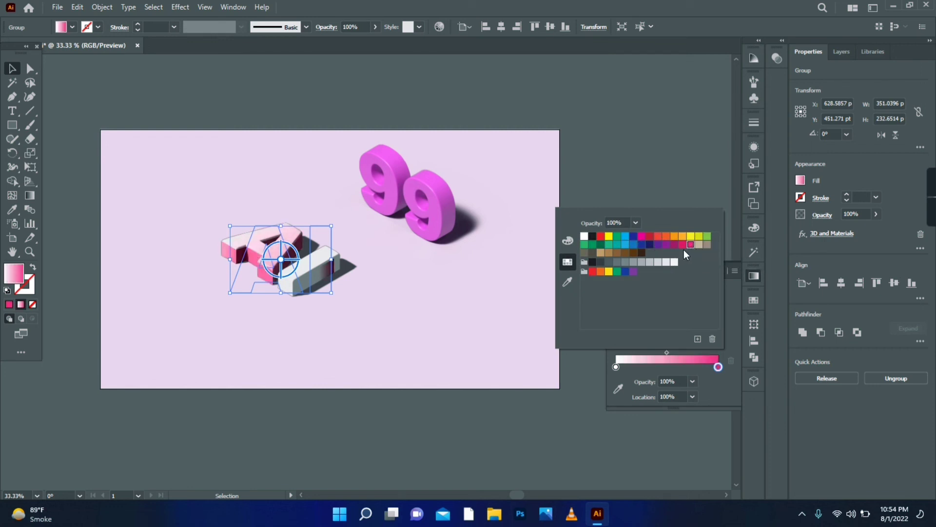
left_click(616, 367)
double_click(616, 367)
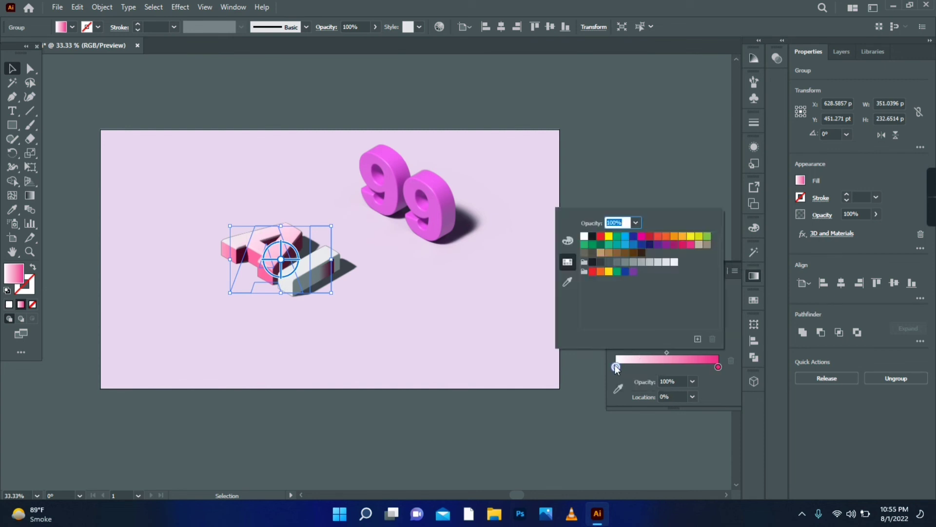
left_click(624, 245)
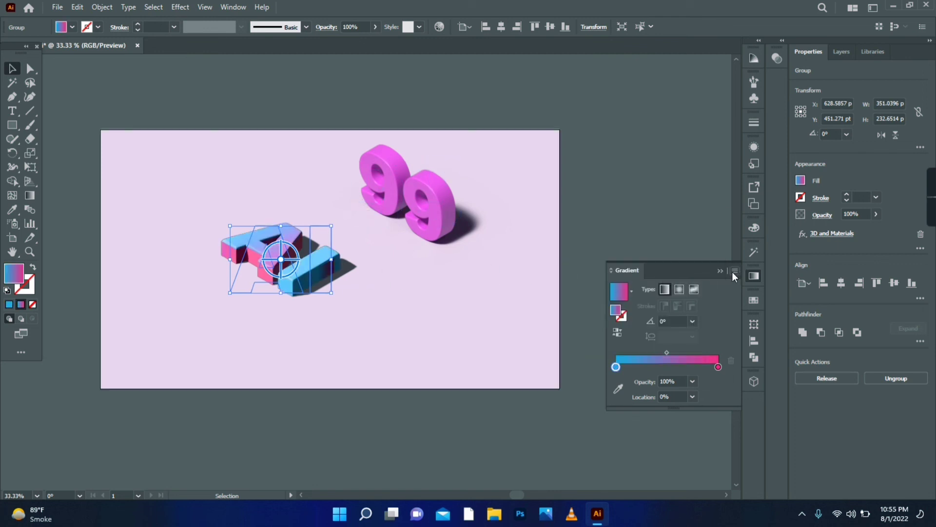
Render the gradient-filled "AI" text with ray tracing on, low quality and noise reduction, and leave nothing selected
left_click(721, 271)
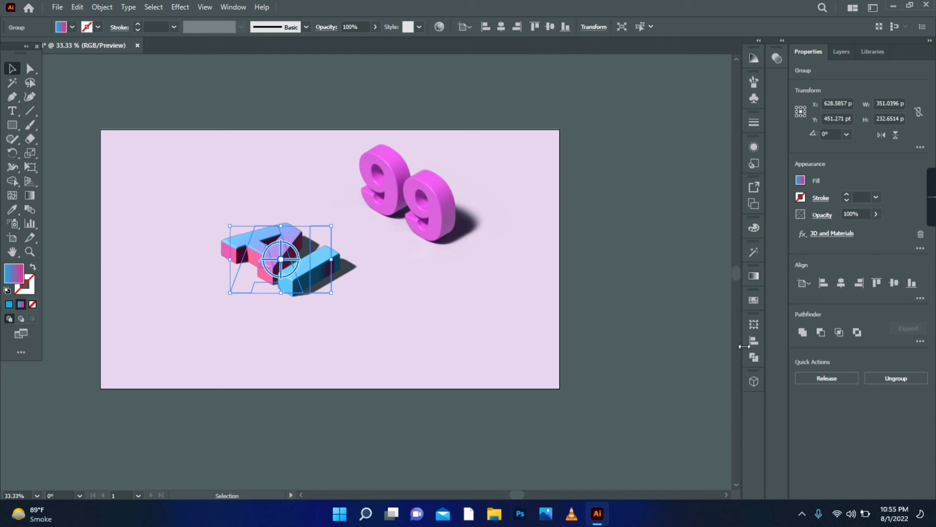
left_click(755, 380)
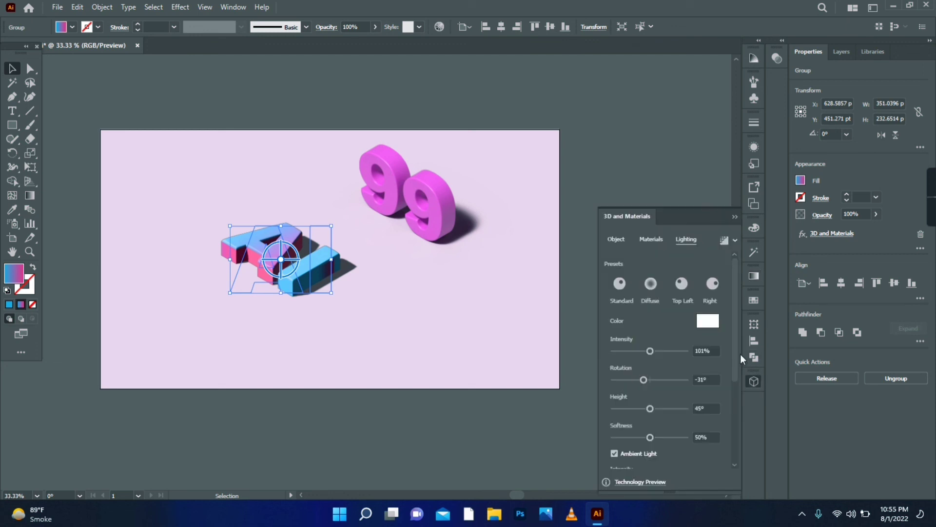
left_click(734, 240)
left_click(719, 262)
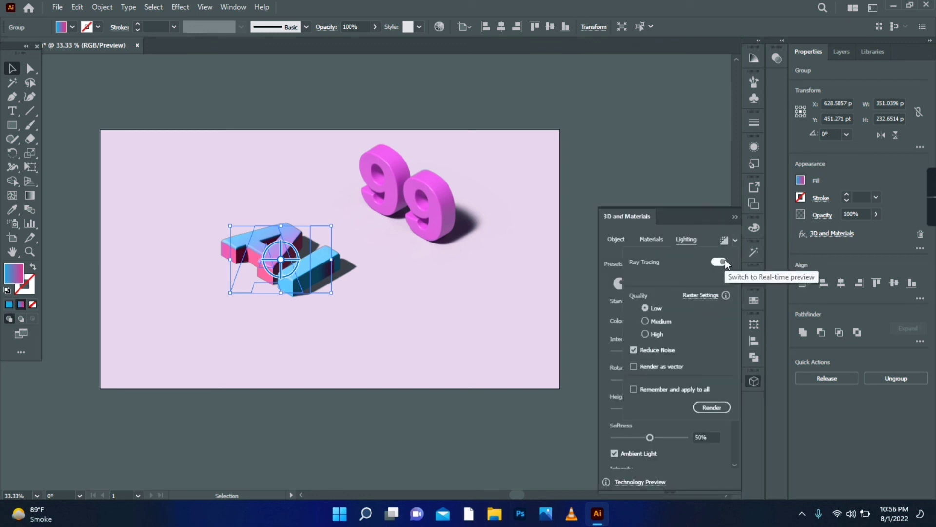
left_click(712, 408)
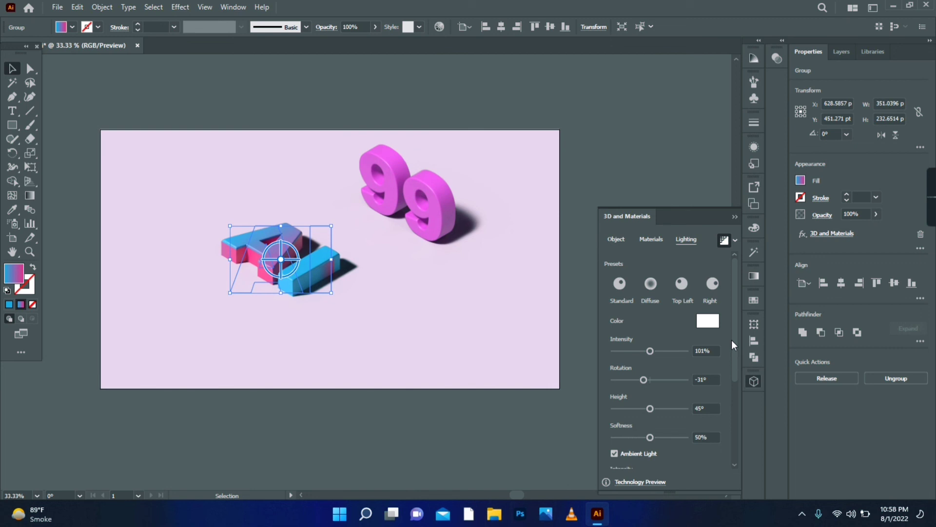
left_click(425, 352)
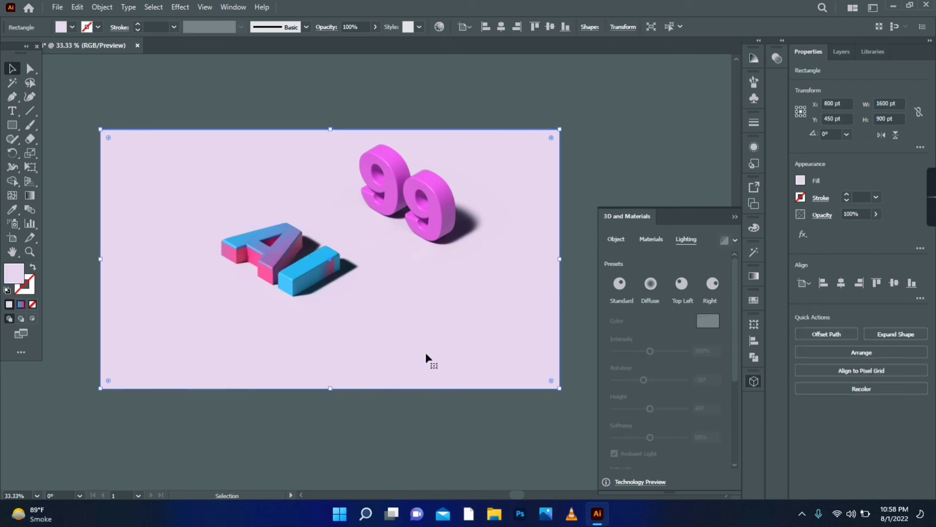
left_click(569, 298)
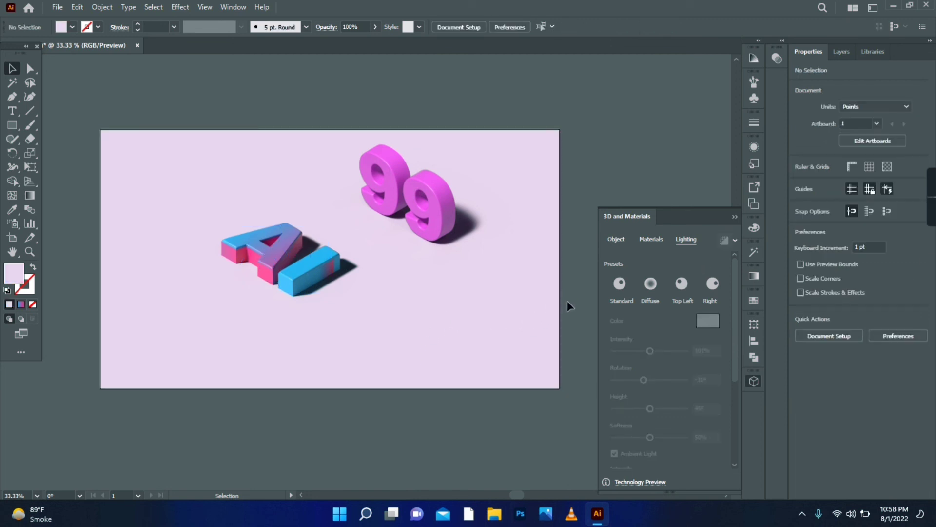